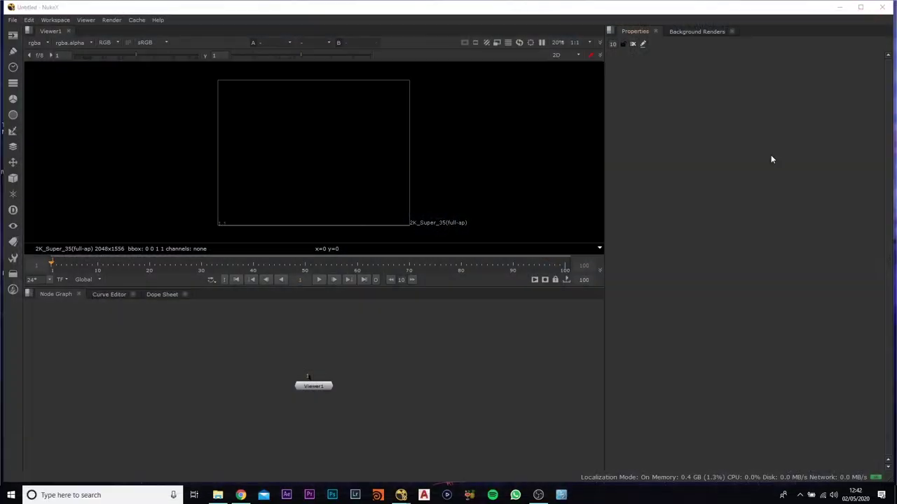
Step: Add a Read node that loads the clip DJI0202Shot04FluidSim.mov
left_click_drag(307, 390, 305, 408)
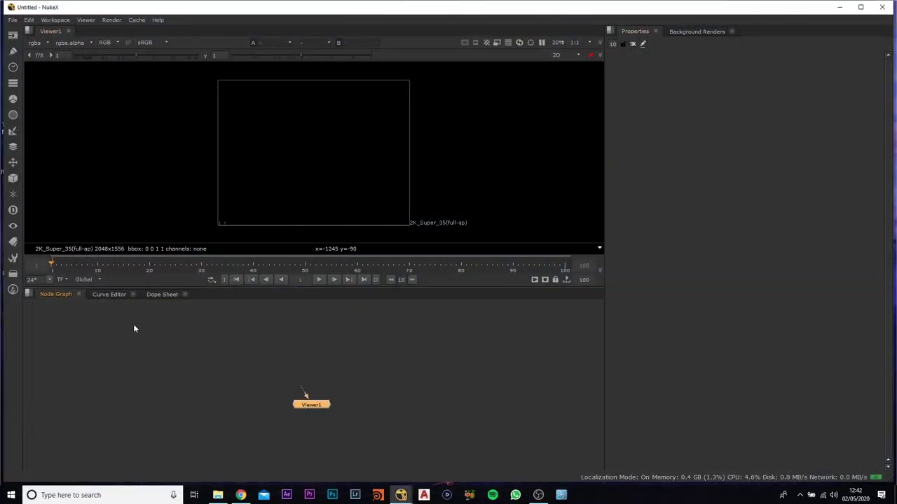
key("Tab")
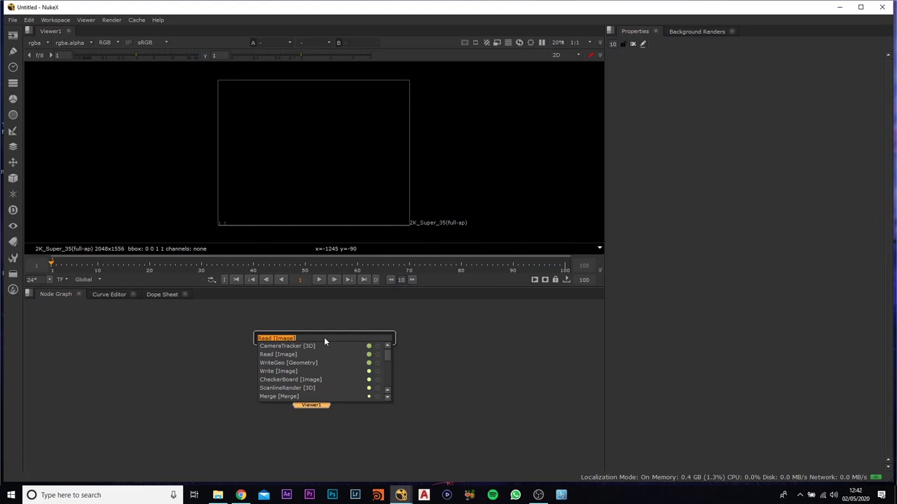
type("read")
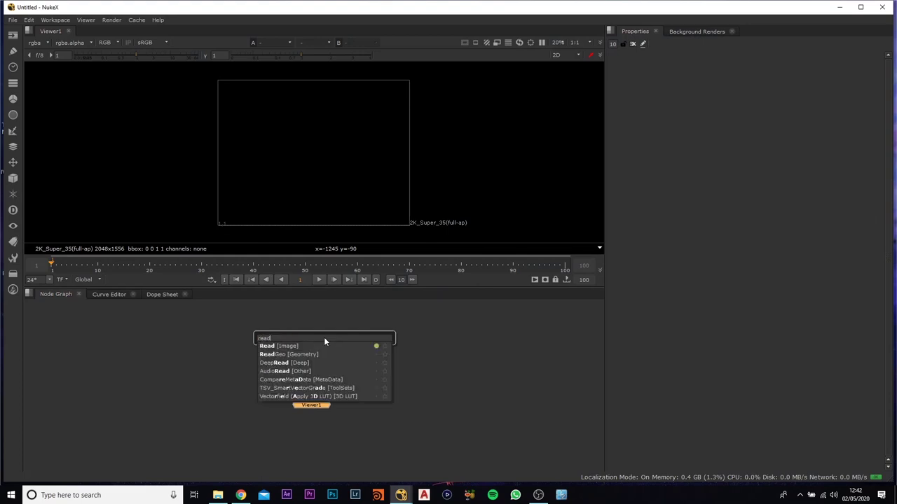
key("Return")
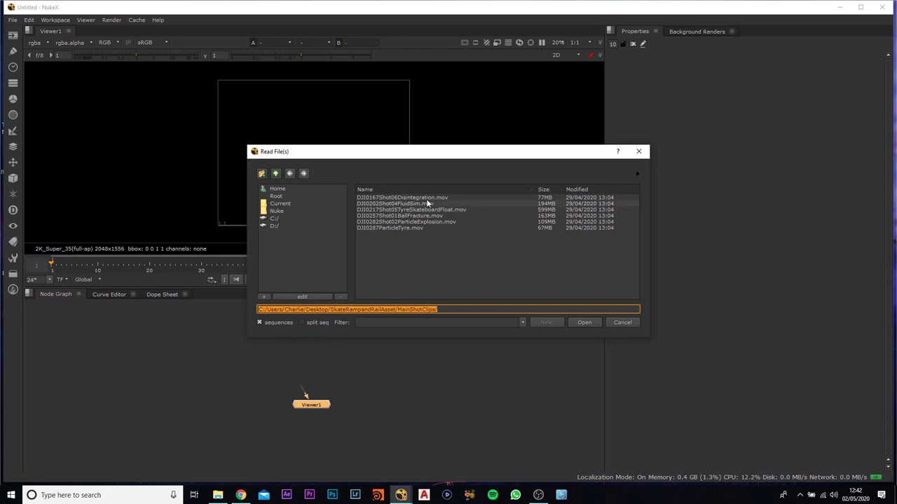
left_click(422, 205)
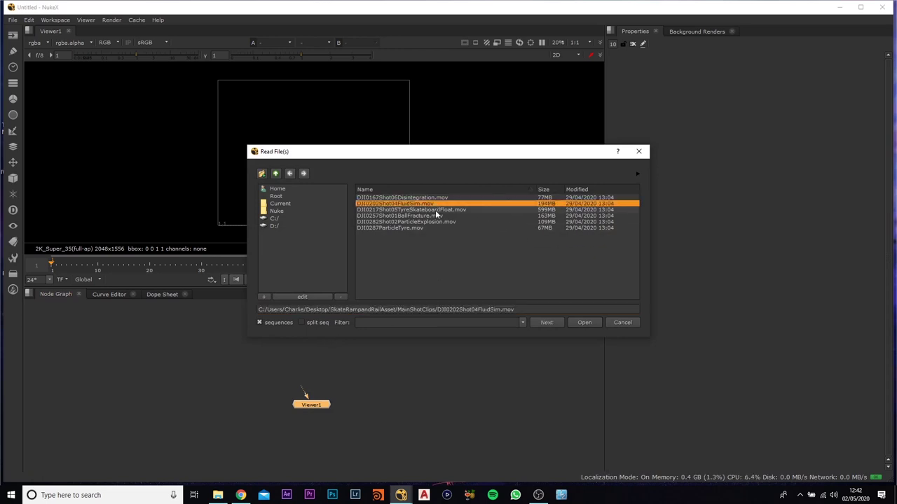
left_click(553, 322)
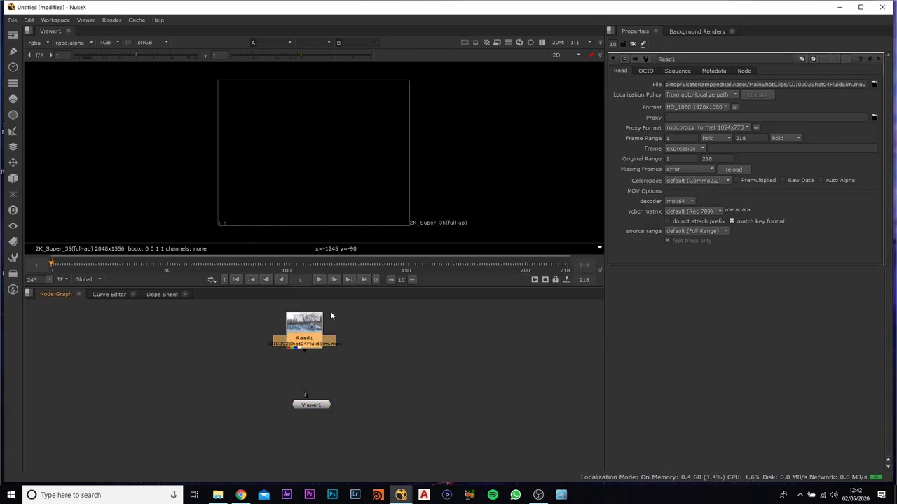
Step: Feed Read1 into Viewer1, enlarge the viewer panel and scrub through the skatepark footage
left_click_drag(313, 406, 319, 356)
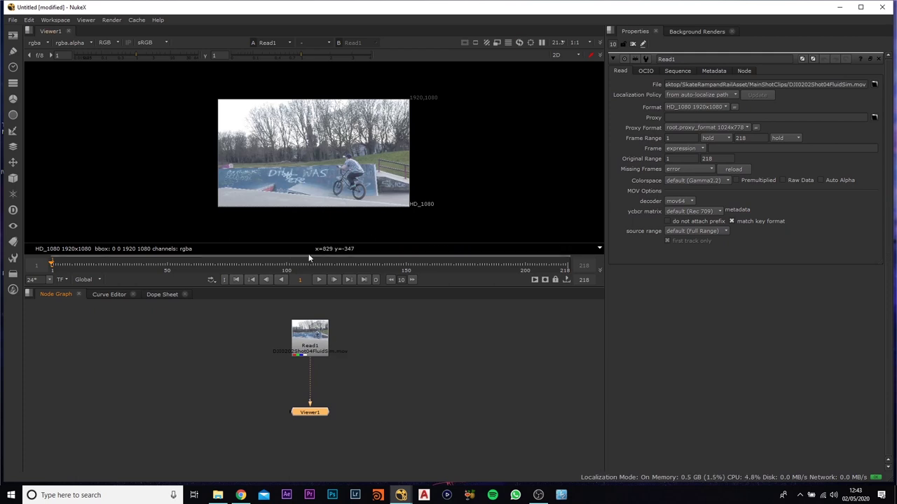
scroll(324, 170, "up", 4)
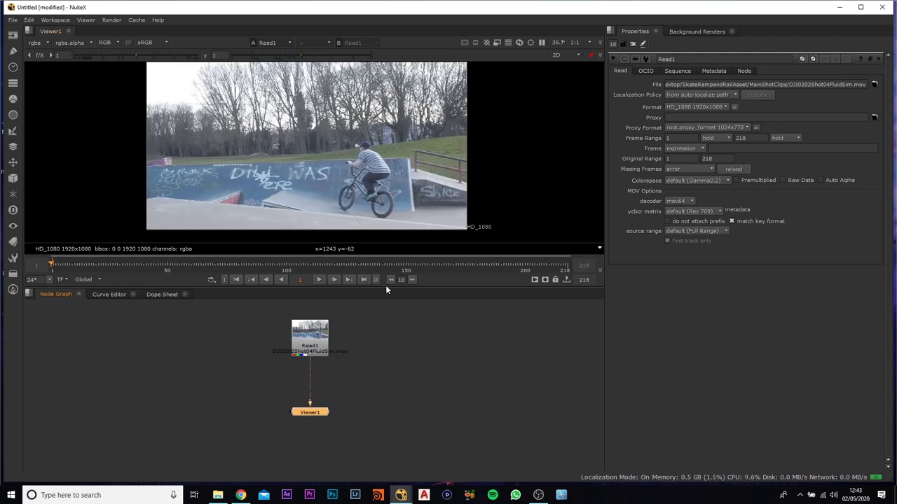
left_click_drag(388, 288, 392, 350)
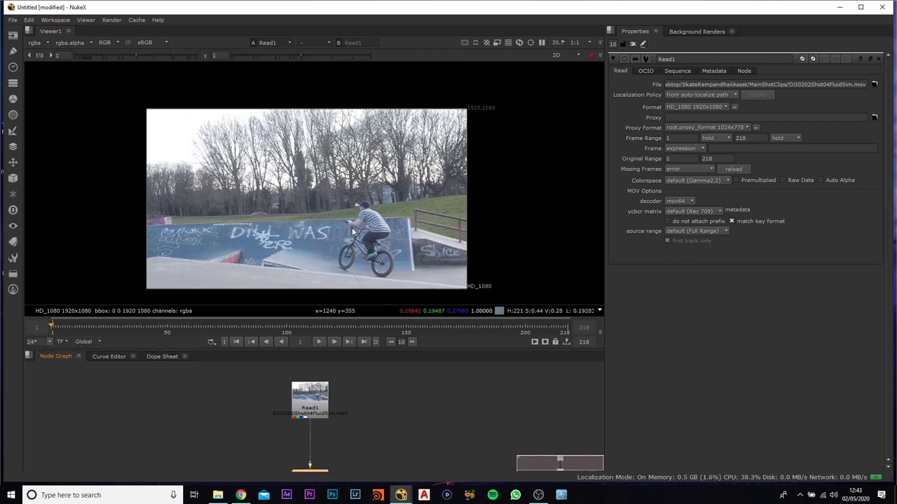
scroll(338, 216, "up", 2)
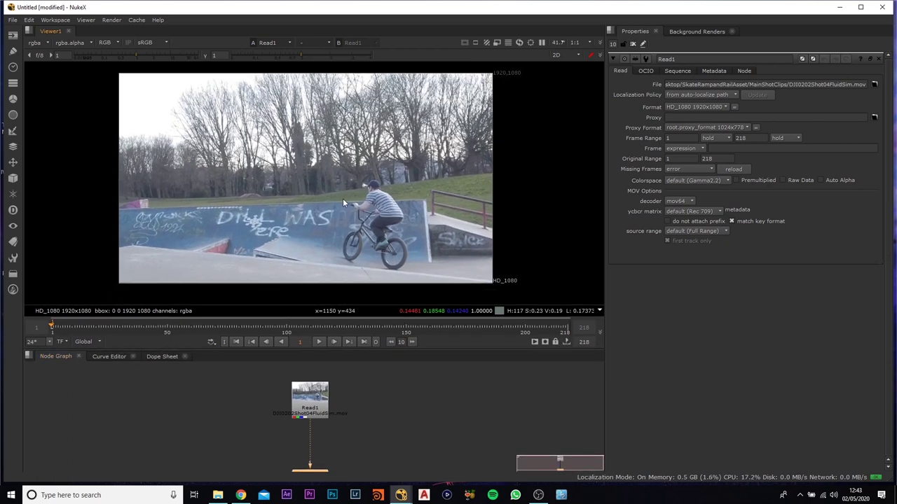
left_click_drag(244, 323, 69, 332)
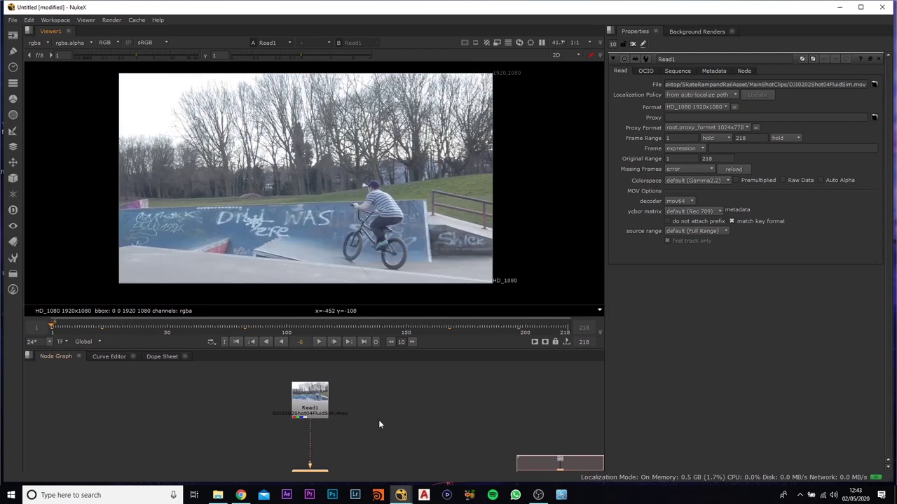
Step: Add a Sharpen node and wire it between Read1 and Viewer1
key("Tab")
type("shar")
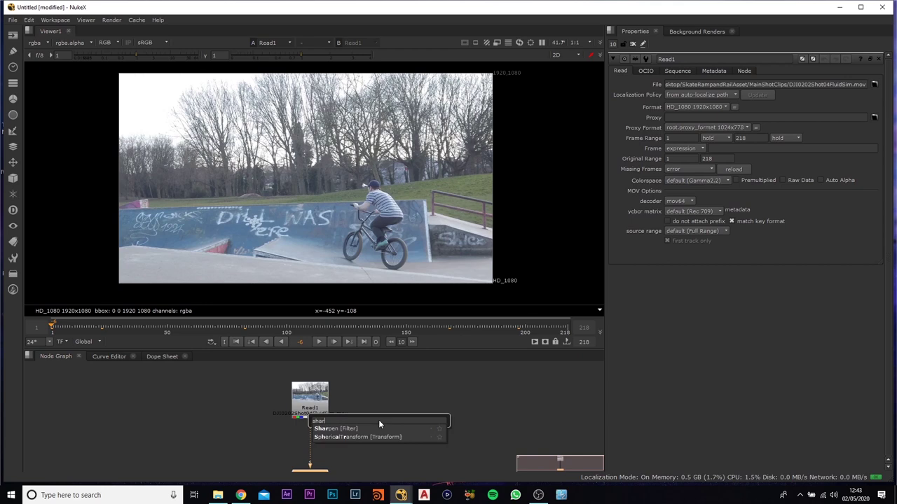
key("Return")
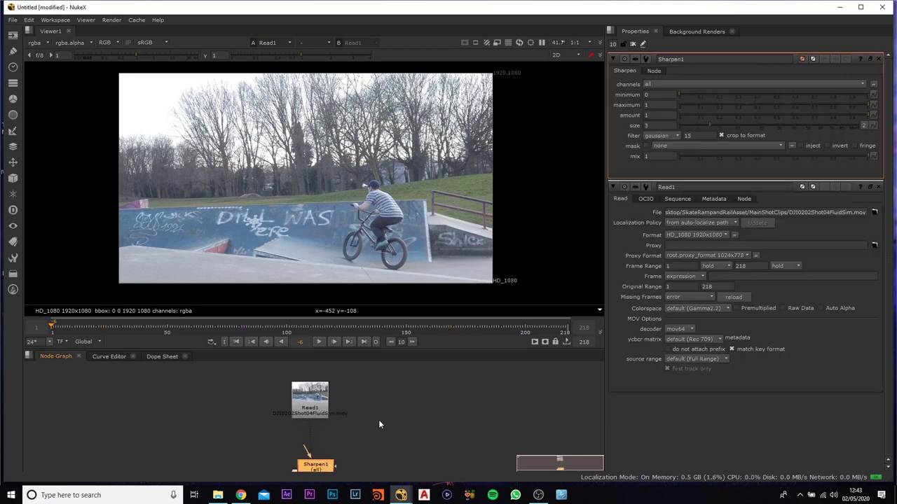
left_click_drag(300, 466, 316, 434)
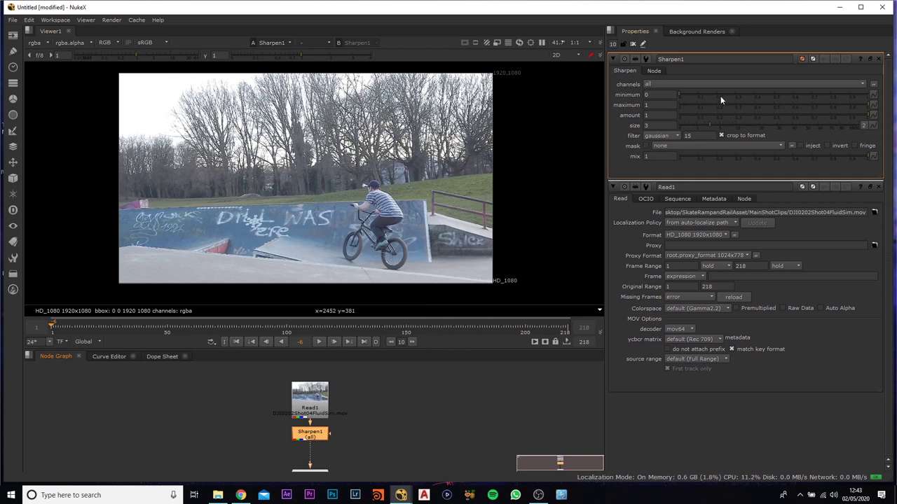
Step: Add a CameraTracker node after Sharpen1 and select it
key("Tab")
type("ca")
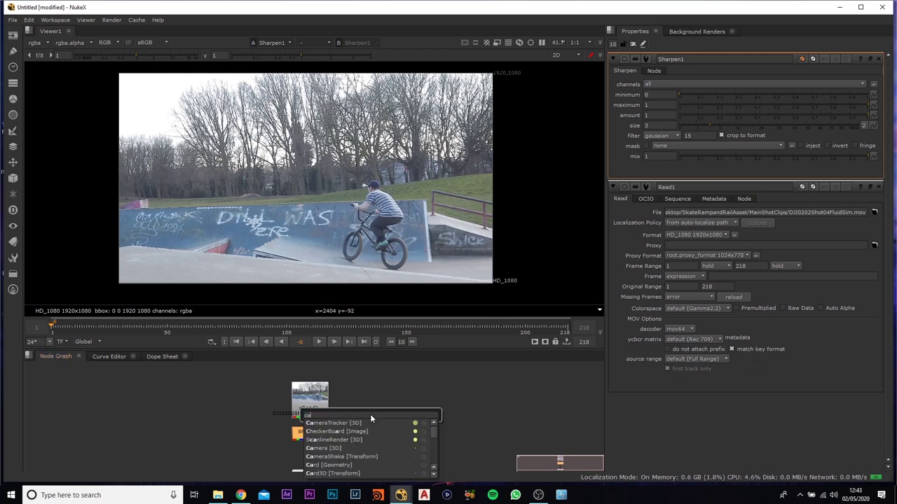
type("meral")
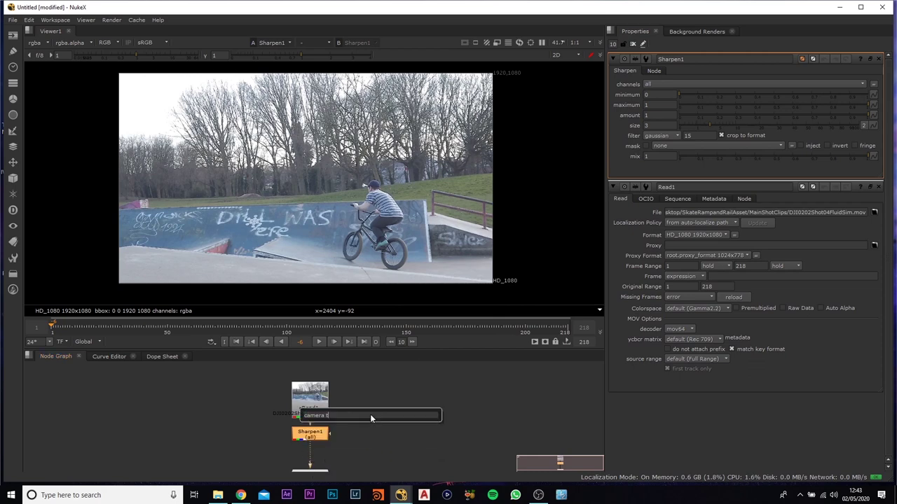
key("BackSpace")
key("Return")
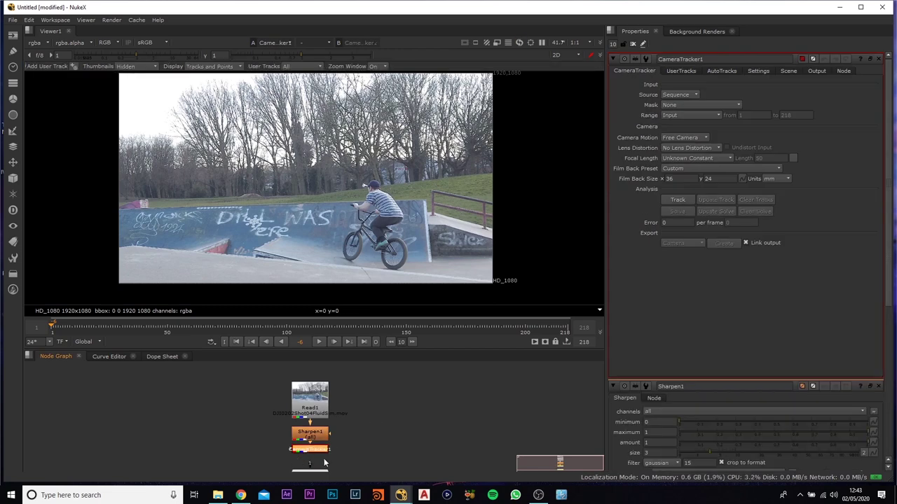
key("Tab")
key("Escape")
key("f")
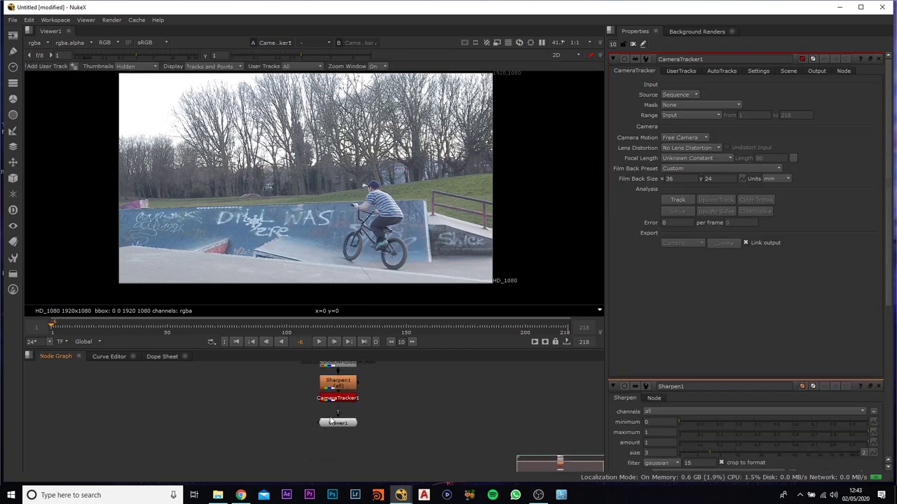
left_click(342, 399)
Step: Set CameraTracker1's Number of Features to 500 and tidy the node layout
left_click(757, 71)
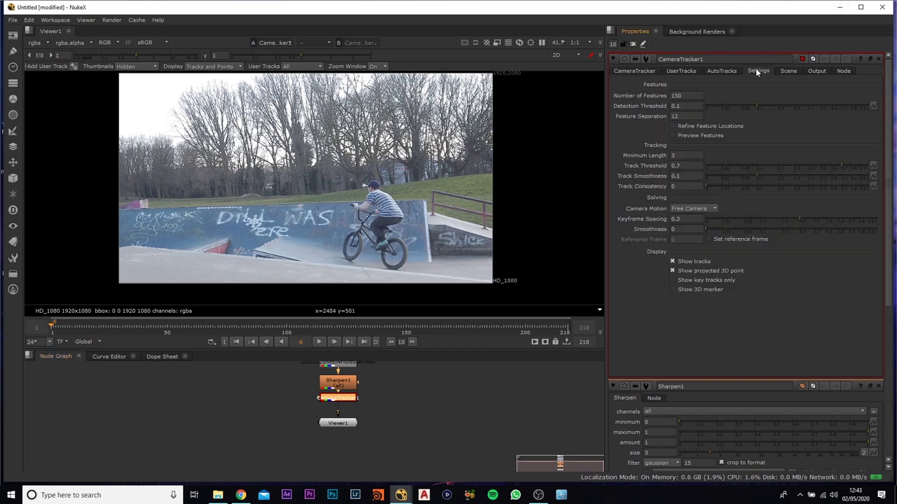
double_click(683, 96)
key("Return")
left_click_drag(345, 425, 345, 454)
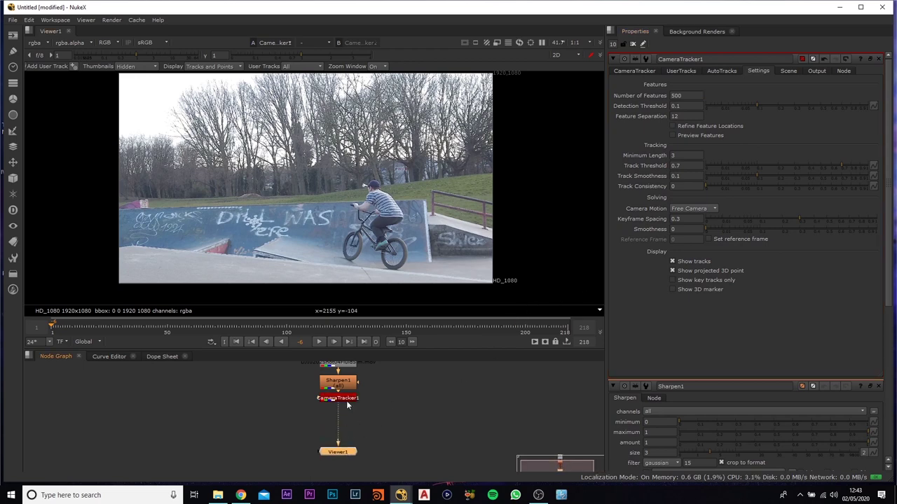
left_click_drag(346, 400, 346, 411)
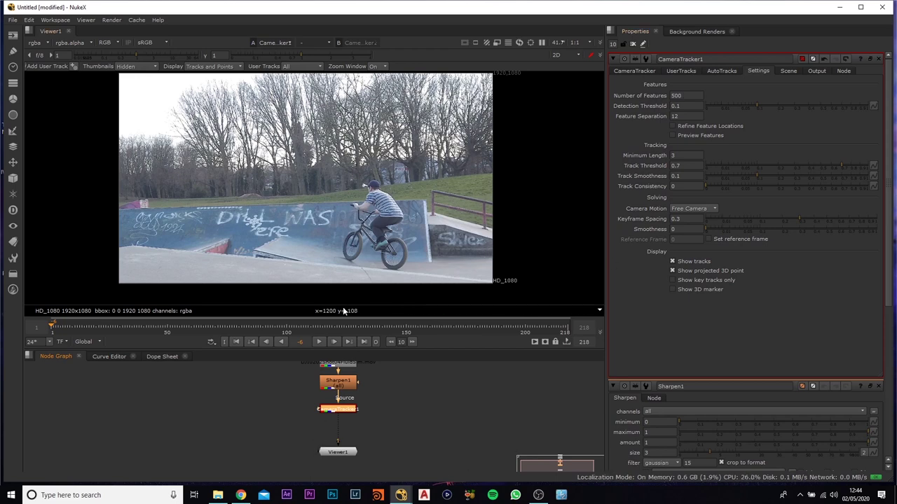
Step: Run feature tracking on CameraTracker1 and inspect the tracks from frame 27 onward
left_click(644, 72)
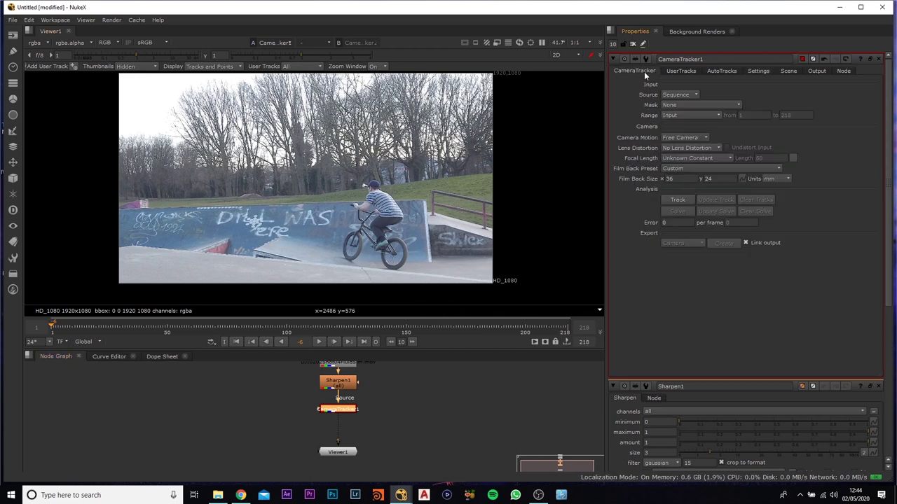
left_click(680, 199)
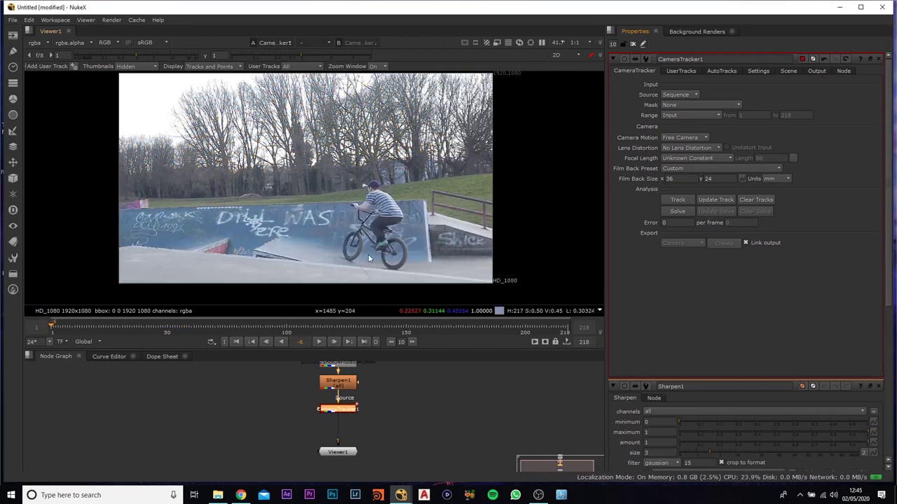
left_click(112, 325)
mouse_move(113, 326)
left_mouse_down()
mouse_move(216, 297)
mouse_move(566, 274)
mouse_move(21, 308)
mouse_move(221, 307)
mouse_move(596, 274)
mouse_move(210, 308)
left_mouse_up()
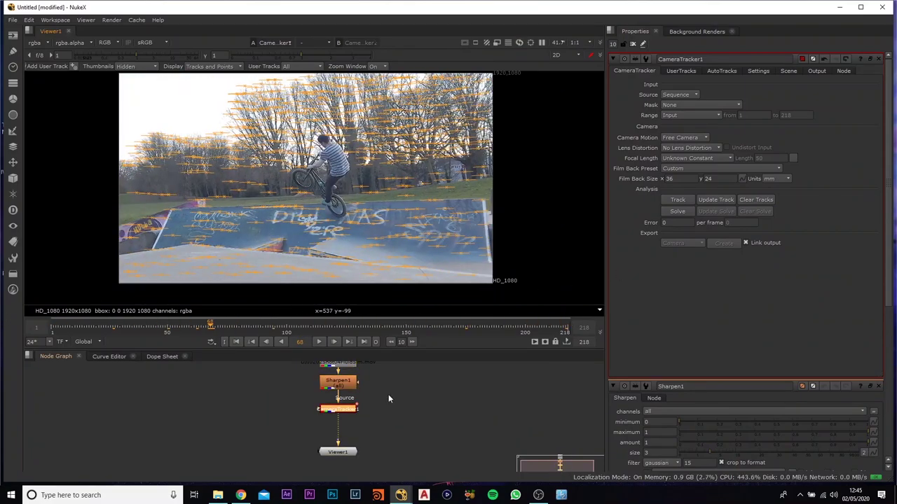
Step: Scrub the timeline to review the solved tracks at solve error 0.5
left_click(400, 403)
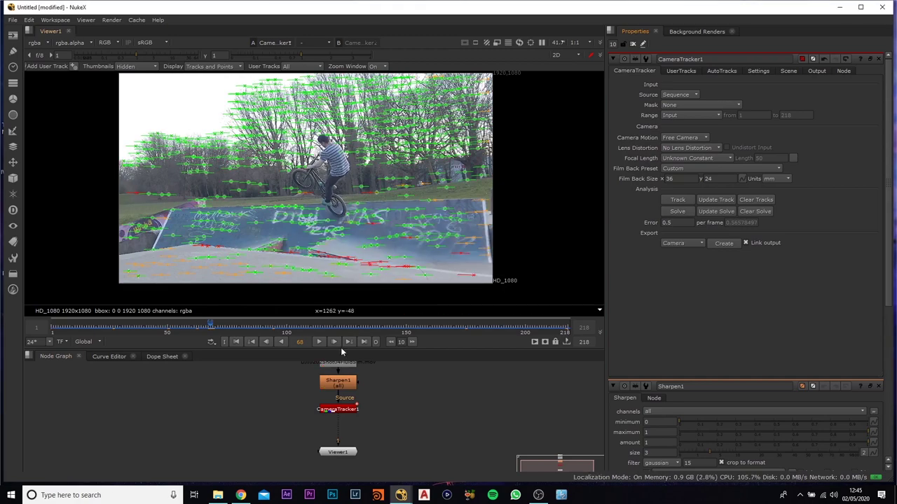
left_click_drag(280, 326, 81, 322)
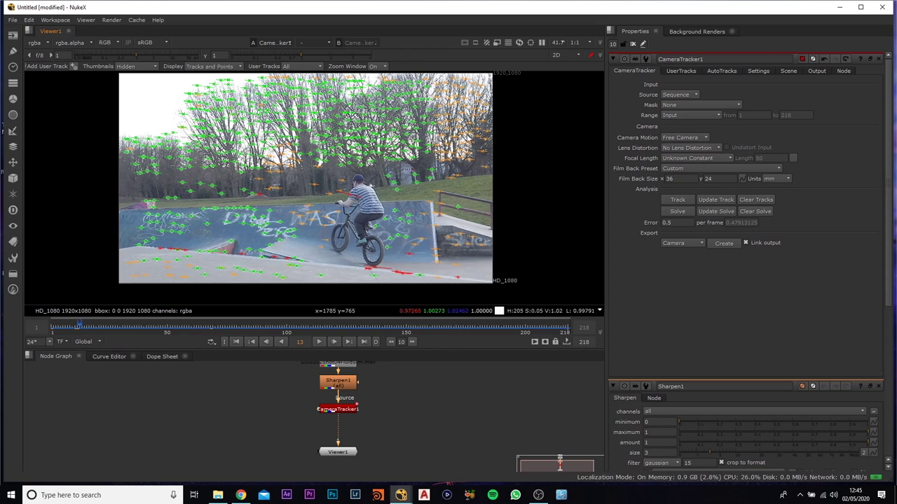
left_click_drag(426, 329, 251, 312)
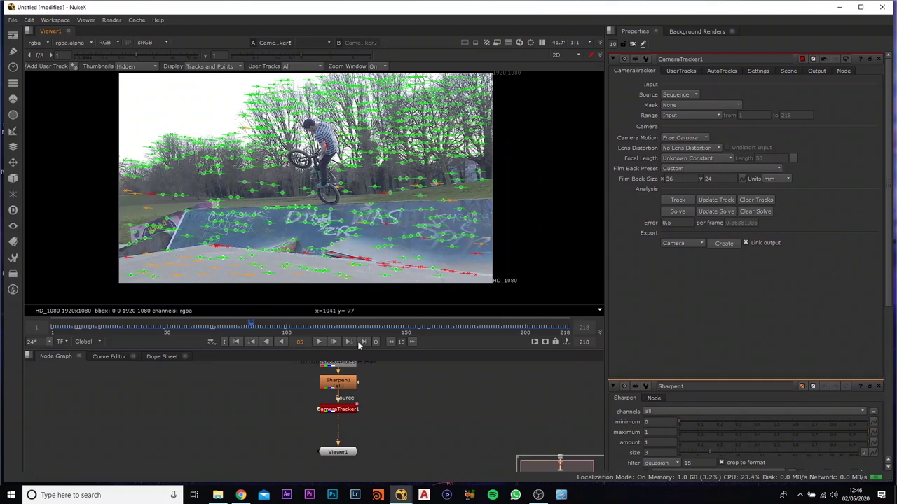
Step: In AutoTracks, set minimum track length to 11 and maximum track error to 1.5
left_click(721, 70)
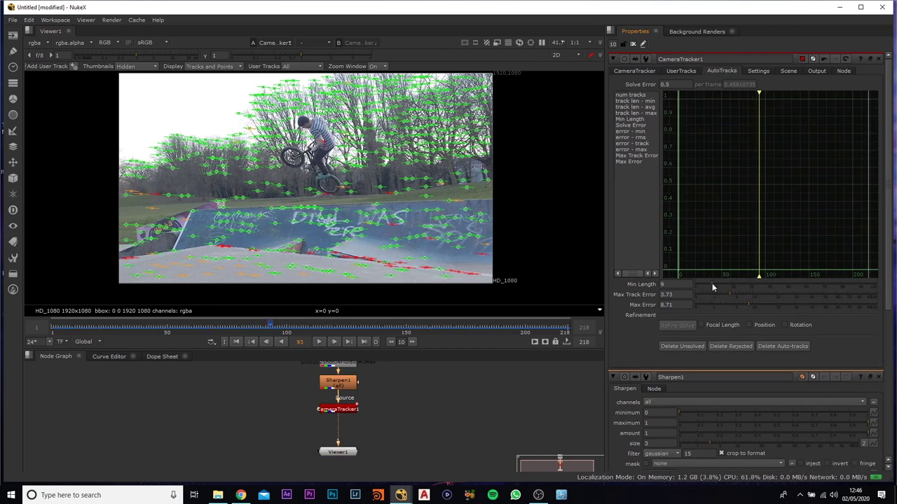
left_click_drag(712, 283, 715, 283)
left_click(727, 295)
mouse_move(725, 292)
left_mouse_down()
mouse_move(690, 290)
mouse_move(735, 297)
left_mouse_up()
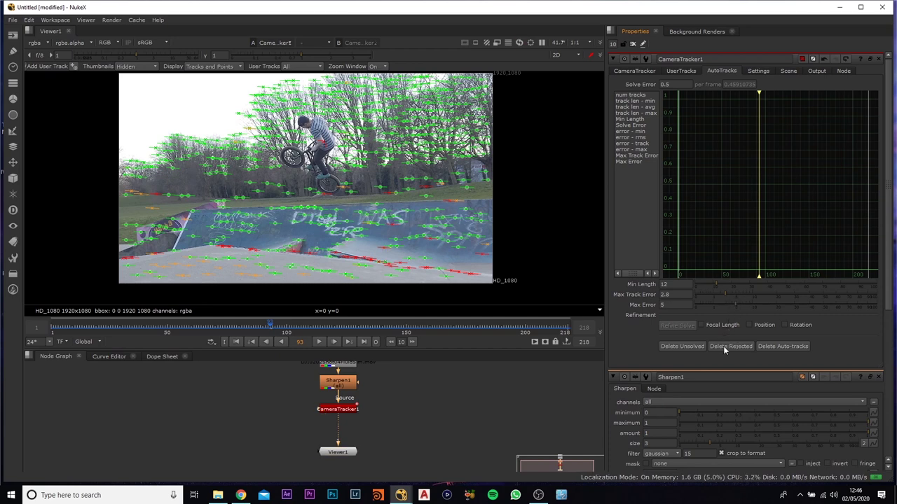
Step: Delete the rejected tracks and the unsolved tracks, confirming both
left_click(672, 346)
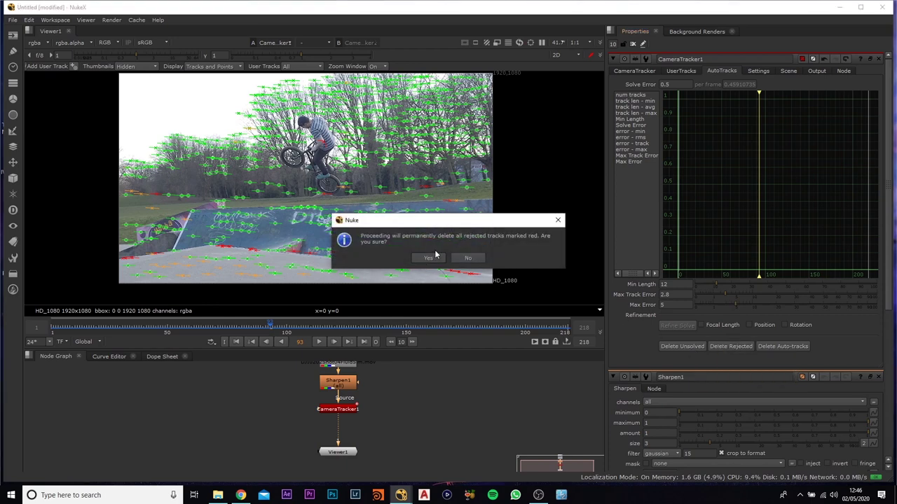
left_click(428, 257)
left_click(701, 347)
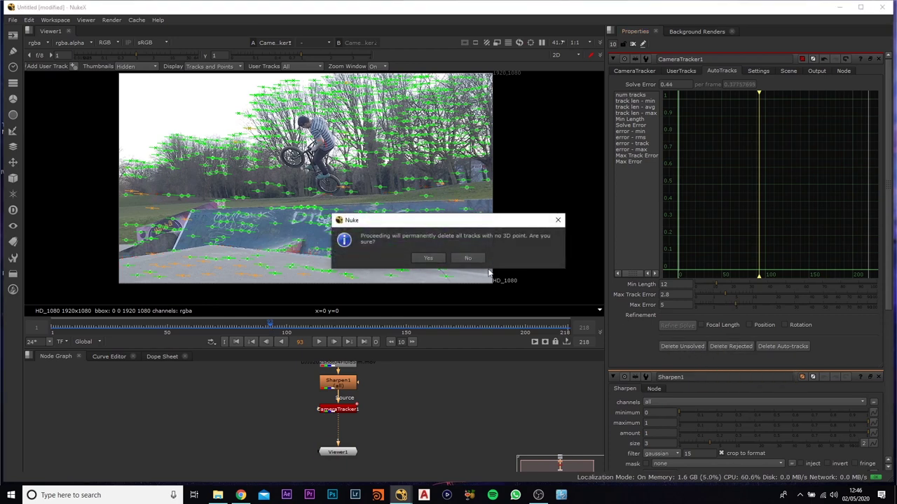
left_click(419, 260)
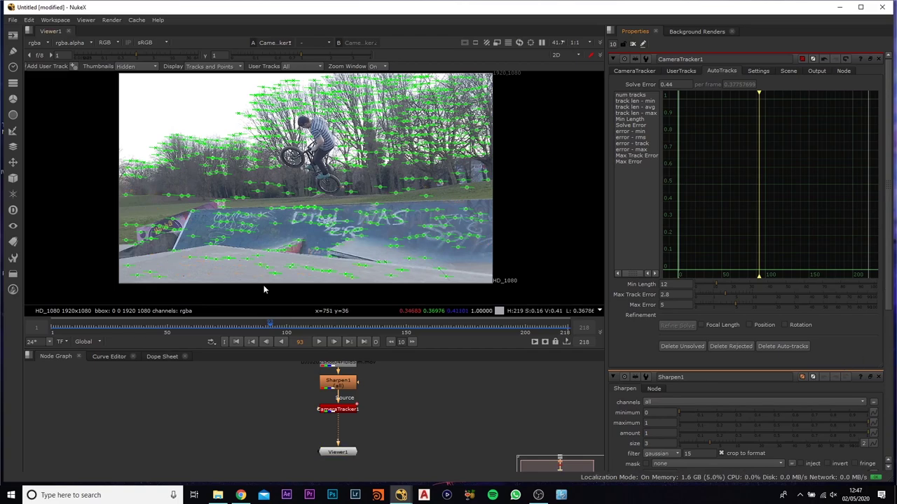
Step: Play and scrub the clip around frames 80–107 to review the tracks
left_click(318, 342)
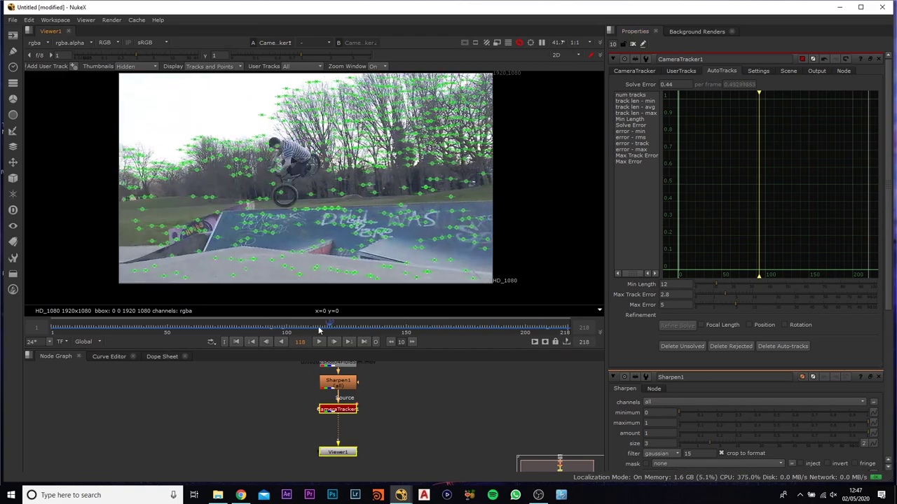
left_click_drag(318, 326, 239, 326)
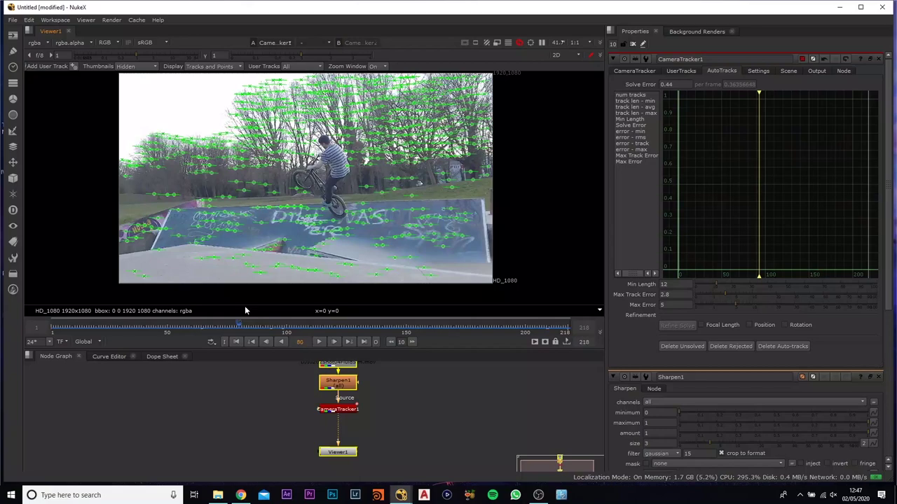
left_click(303, 326)
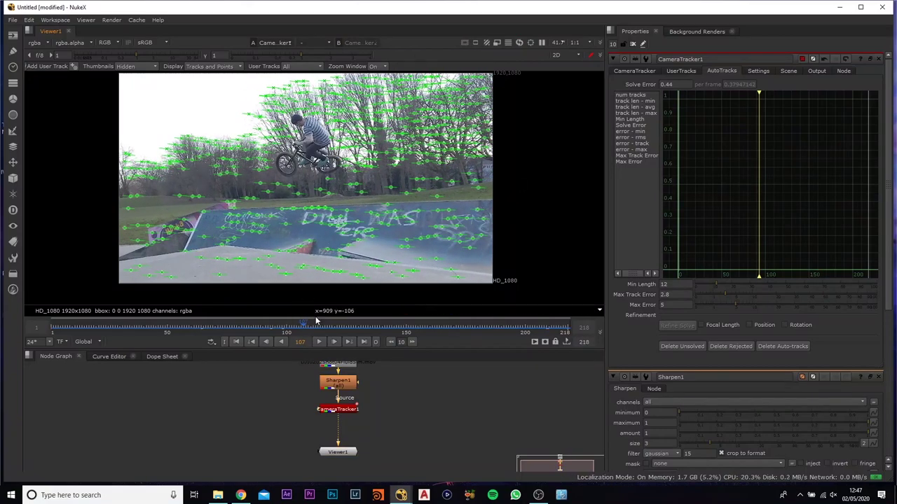
left_click_drag(315, 321, 444, 321)
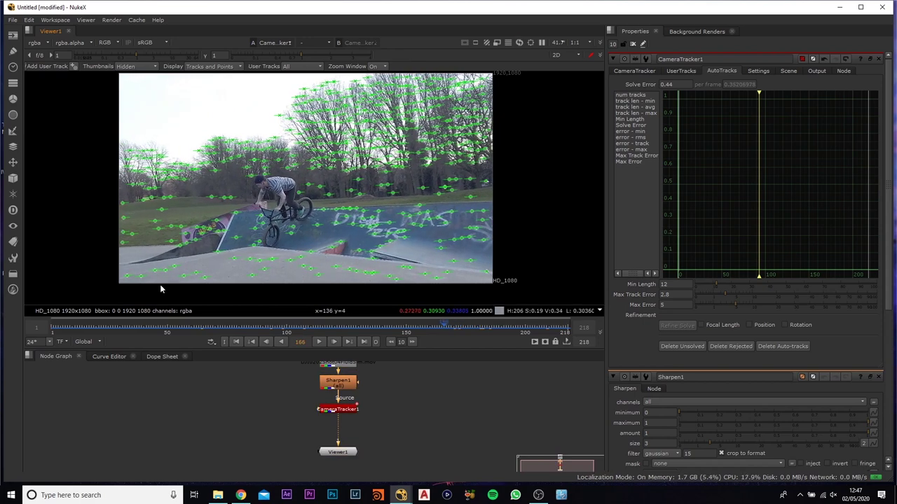
Step: Select the skatepark floor track points and set the ground plane to them
left_click_drag(464, 282, 378, 273)
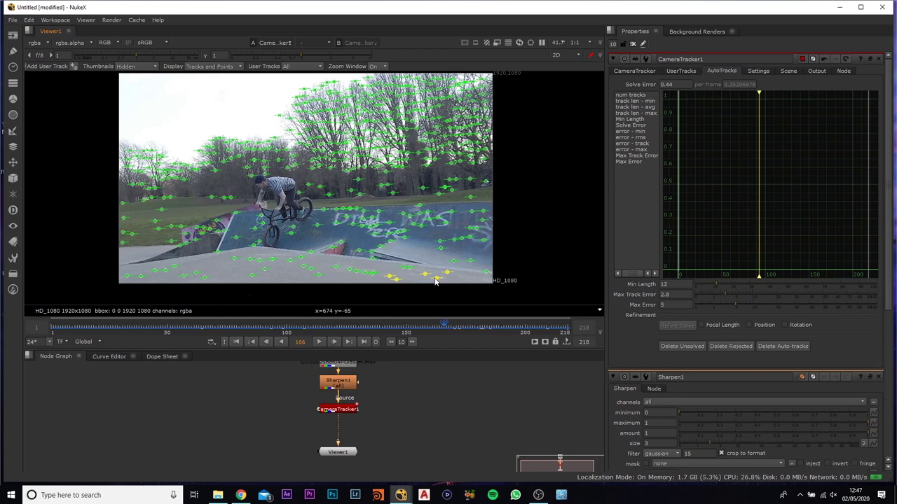
left_click_drag(469, 282, 321, 260)
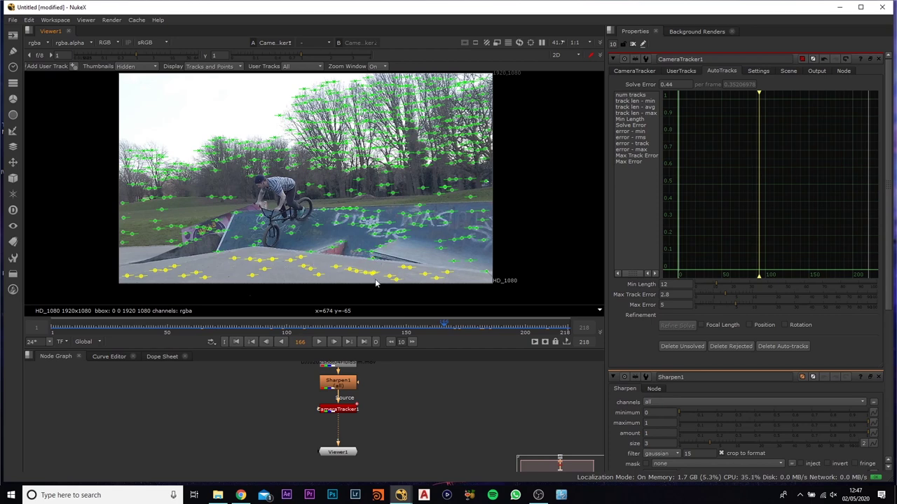
right_click(291, 264)
mouse_move(319, 276)
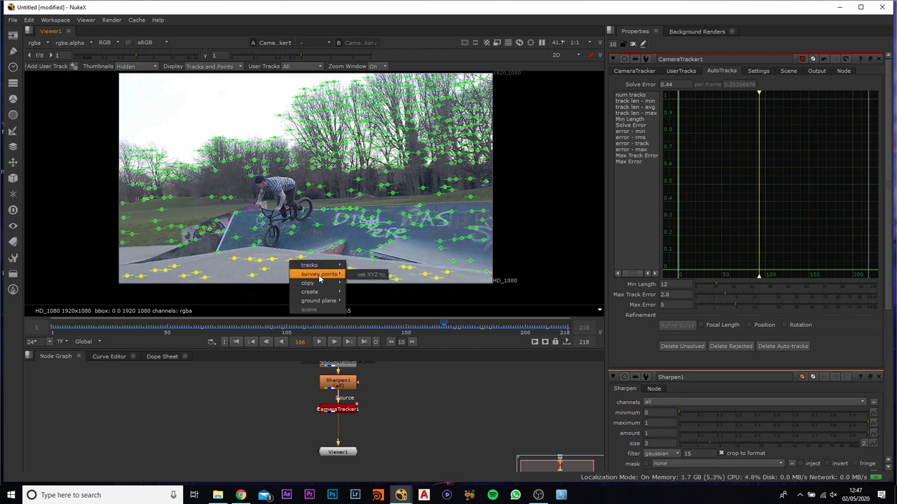
mouse_move(322, 300)
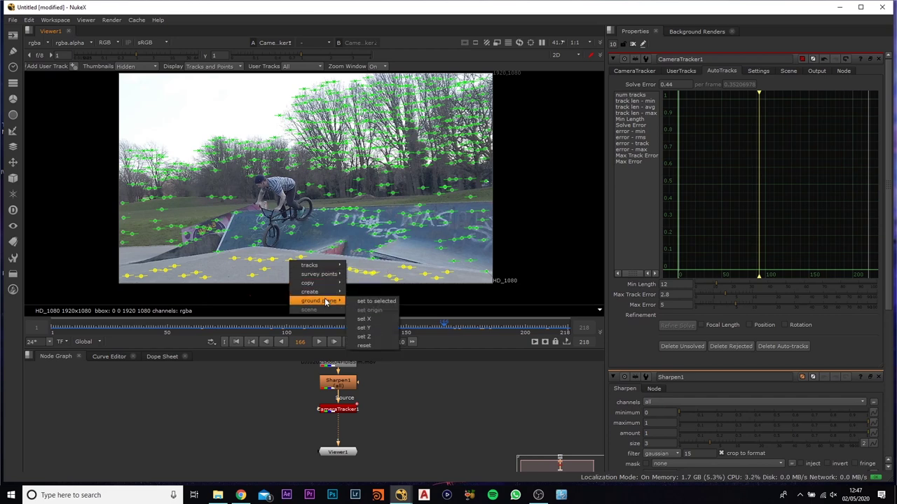
left_click(387, 302)
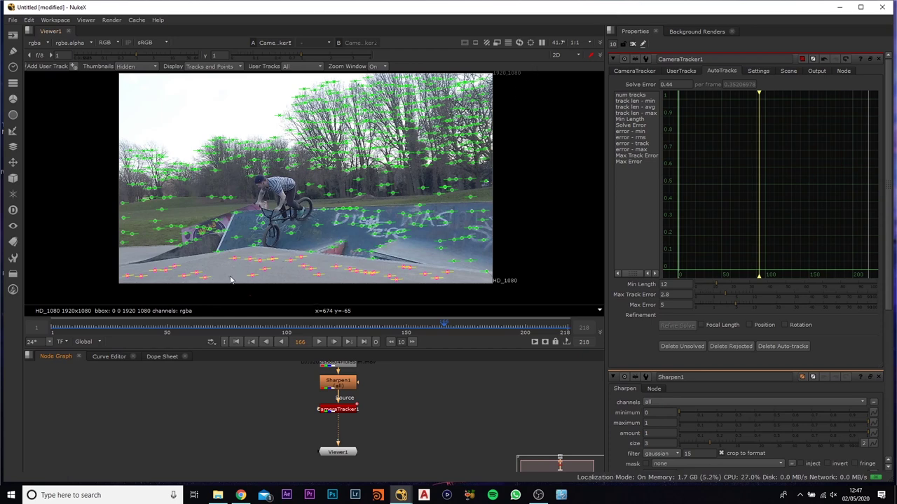
left_click(570, 56)
left_click(551, 112)
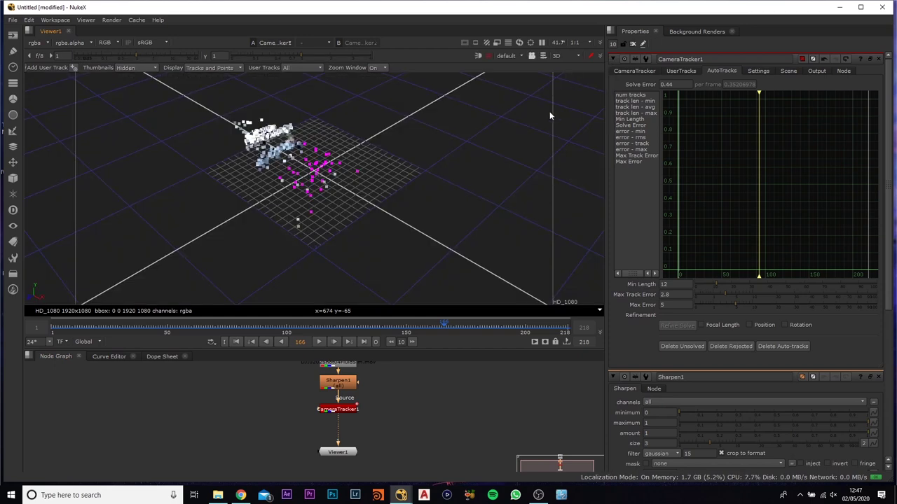
key("super")
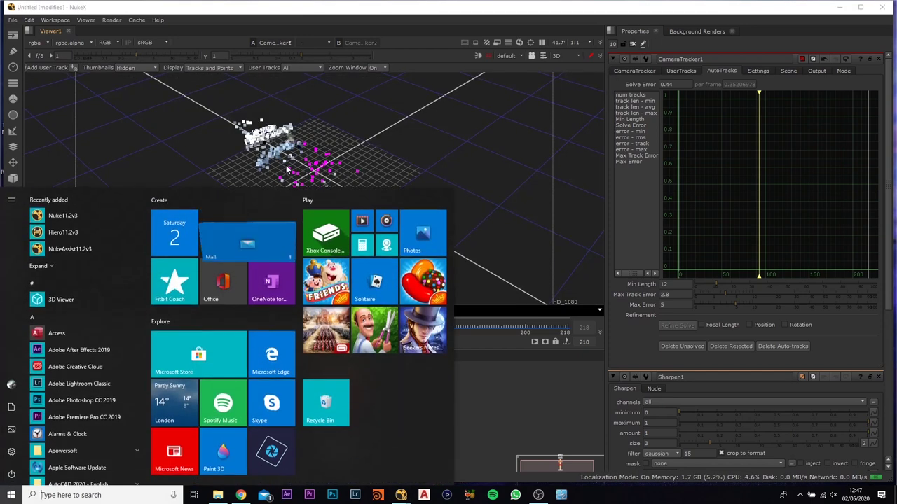
key("super")
left_click_drag(399, 127, 327, 148, "ctrl")
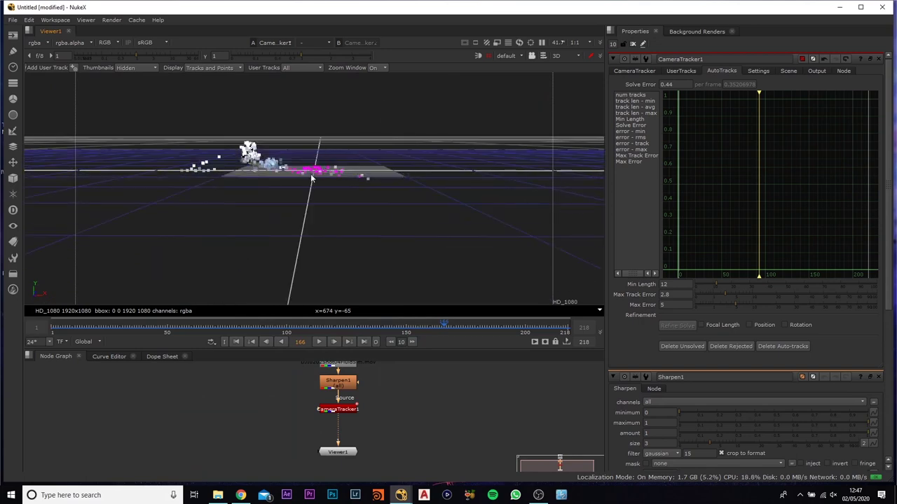
left_click_drag(312, 179, 404, 198, "ctrl")
key("Left")
key("Left")
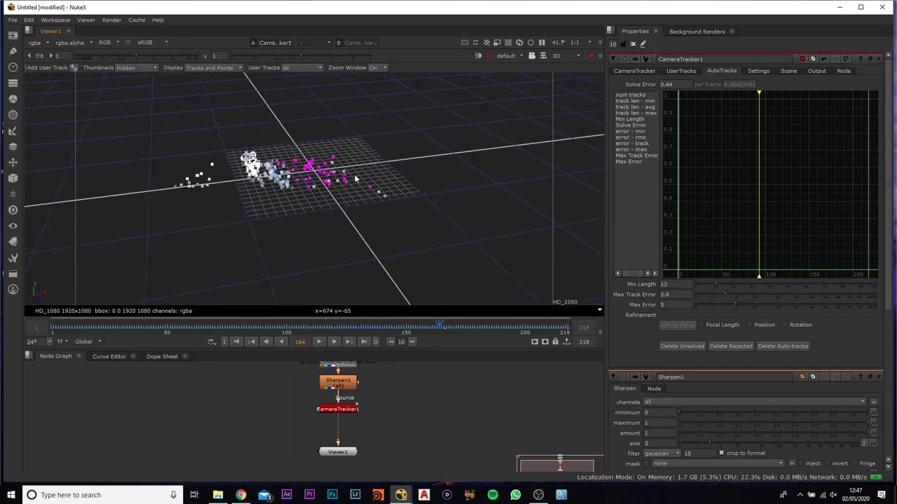
left_click_drag(355, 180, 329, 159, "ctrl")
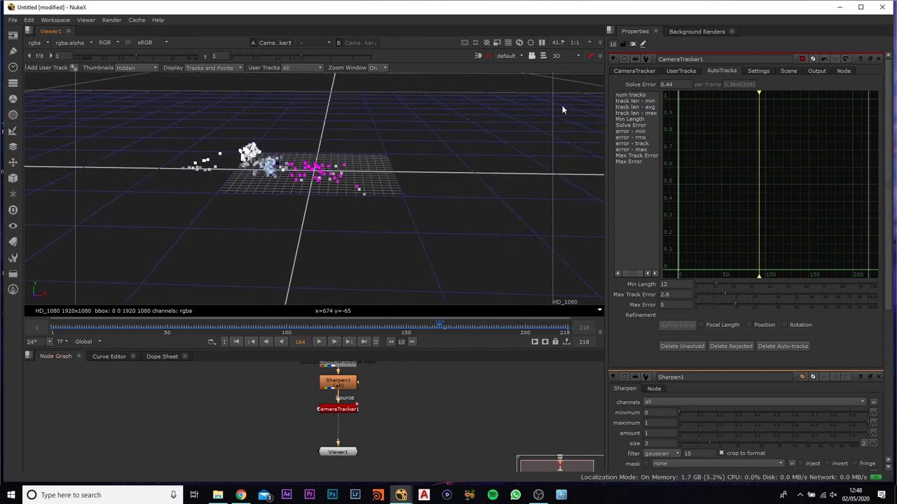
left_click(340, 411)
Step: Export CameraTracker1 as a Scene, creating Camera1, CameraTrackerPointCloud1 and Scene1
left_click(635, 71)
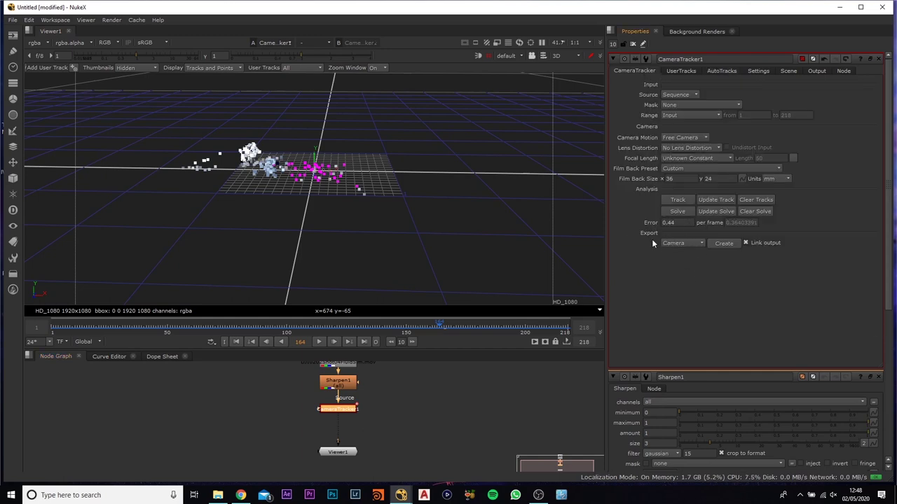
left_click(688, 241)
left_click(687, 275)
left_click(724, 244)
left_click_drag(390, 446, 444, 390)
left_click(556, 56)
left_click(565, 66)
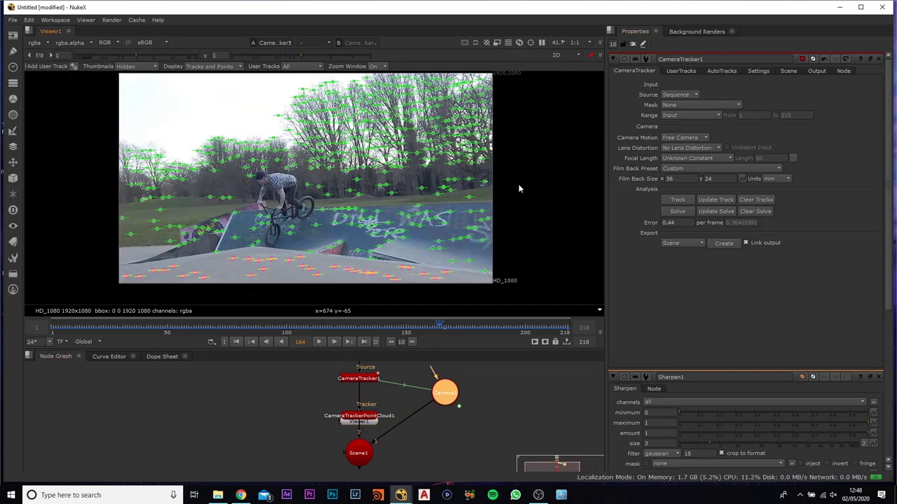
Step: Arrange Camera1 above Scene1 with Viewer1 below, and view Scene1 in 2D
left_click(360, 452)
left_click_drag(365, 451, 471, 423)
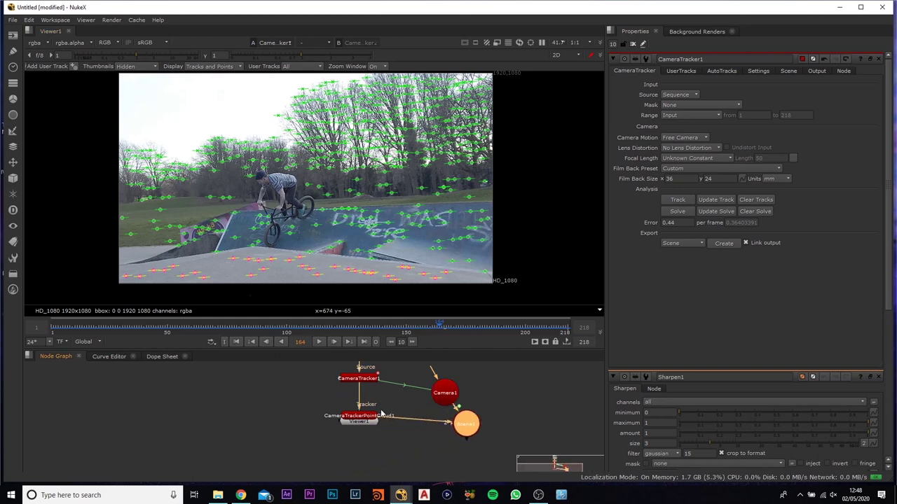
left_click_drag(359, 421, 358, 462)
left_click_drag(446, 394, 467, 377)
left_click_drag(468, 425, 471, 429)
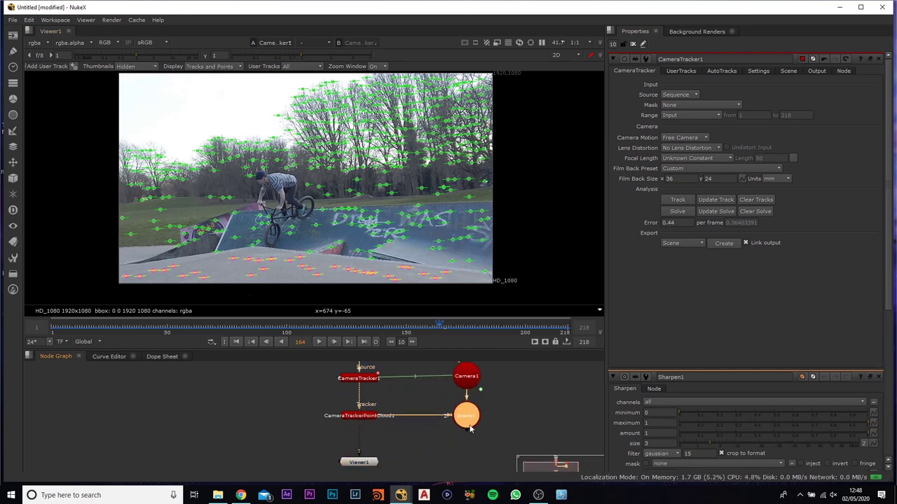
key("1")
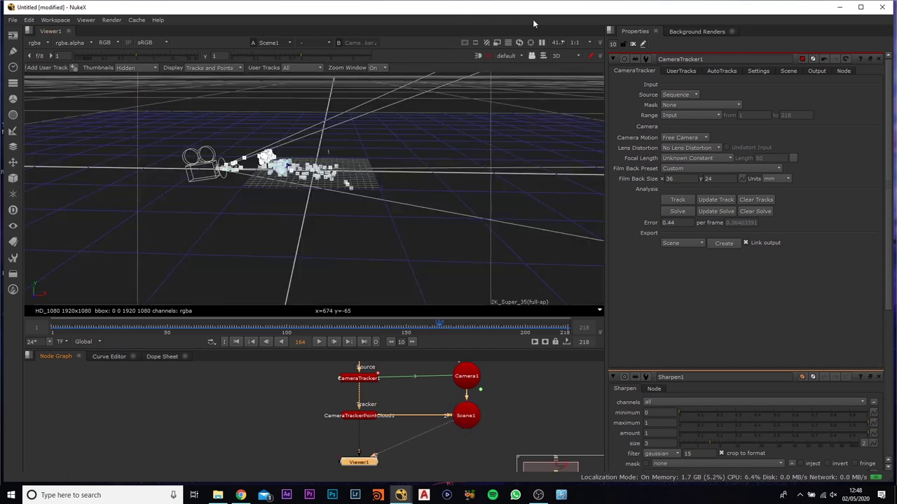
left_click(565, 57)
left_click(564, 73)
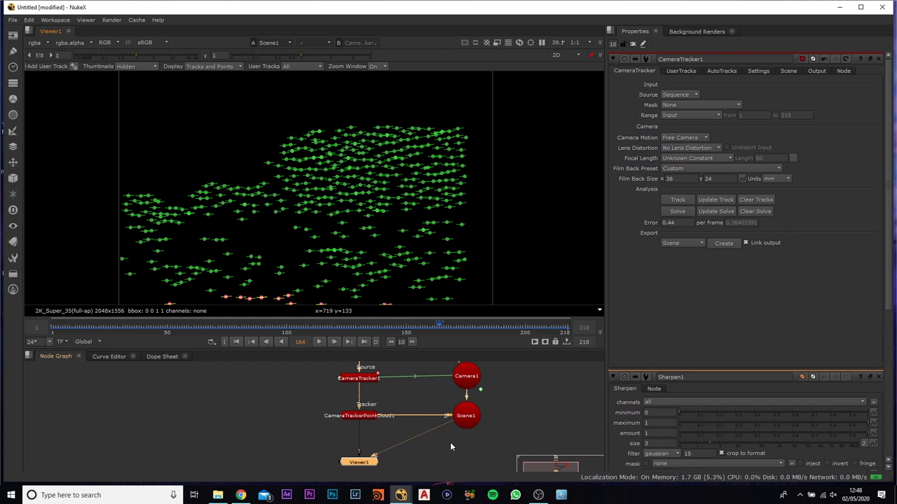
Step: Add ScanlineRender1 with Scene1, Camera1 and Read1 as scene, camera and background inputs, and view it
key("Tab")
type("scaline")
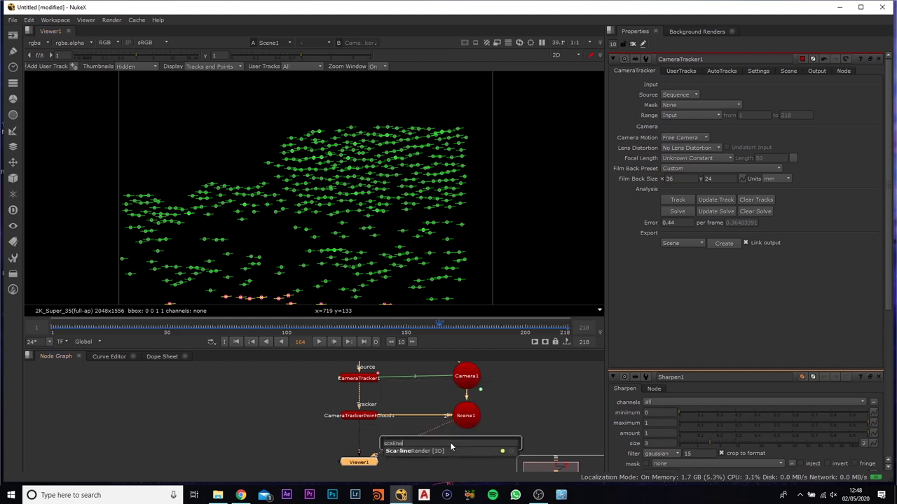
key("Return")
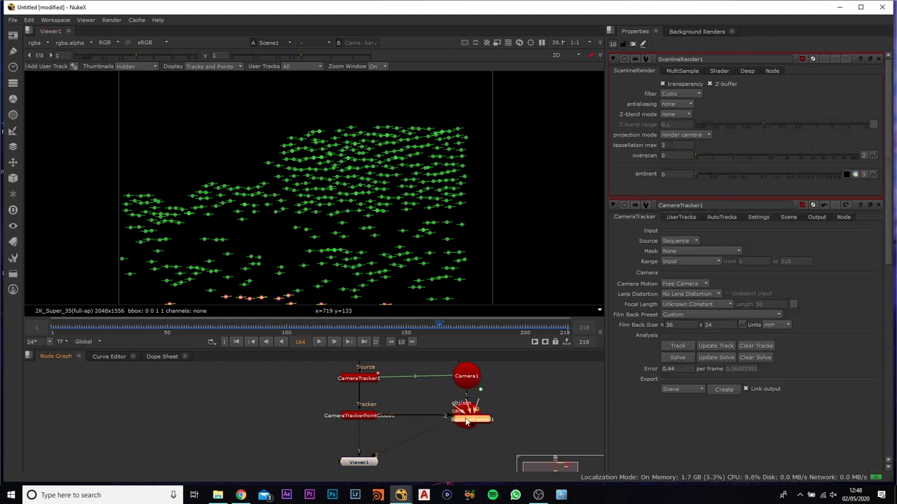
left_click_drag(470, 418, 416, 474)
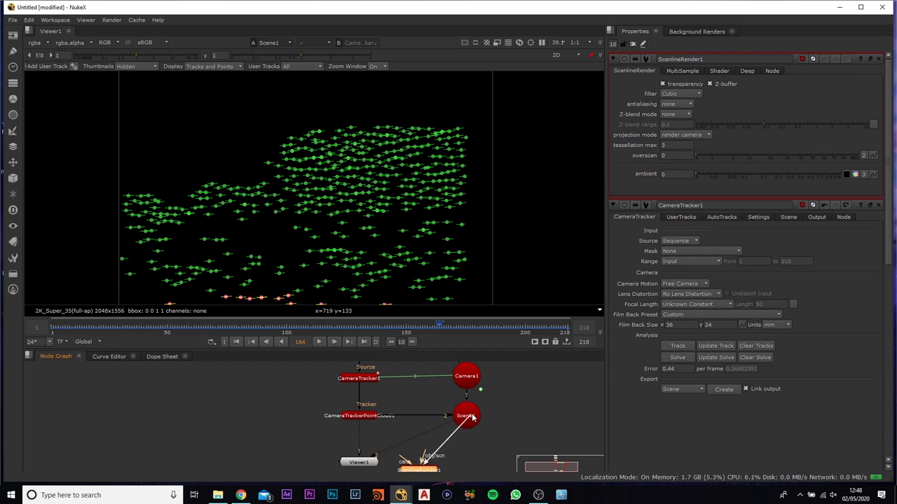
left_click_drag(471, 417, 467, 416)
left_click_drag(405, 461, 463, 382)
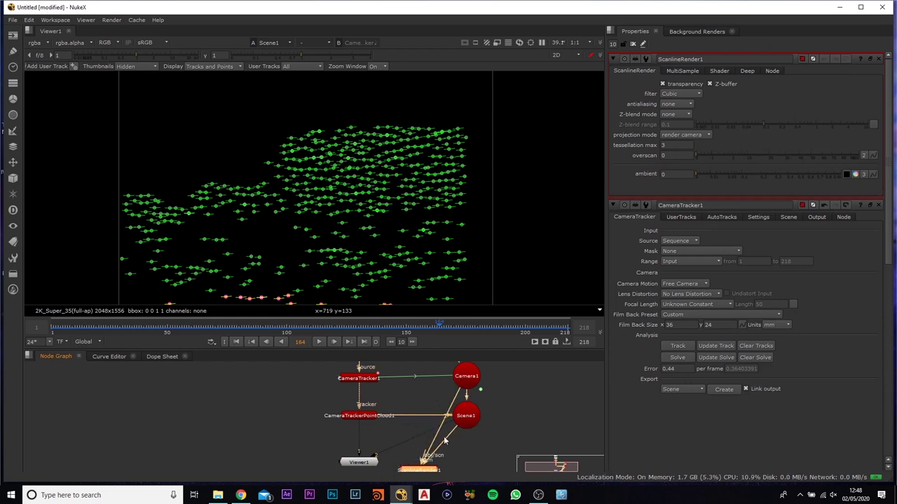
left_click_drag(424, 459, 360, 371)
middle_click_drag(428, 472, 423, 392)
key("3")
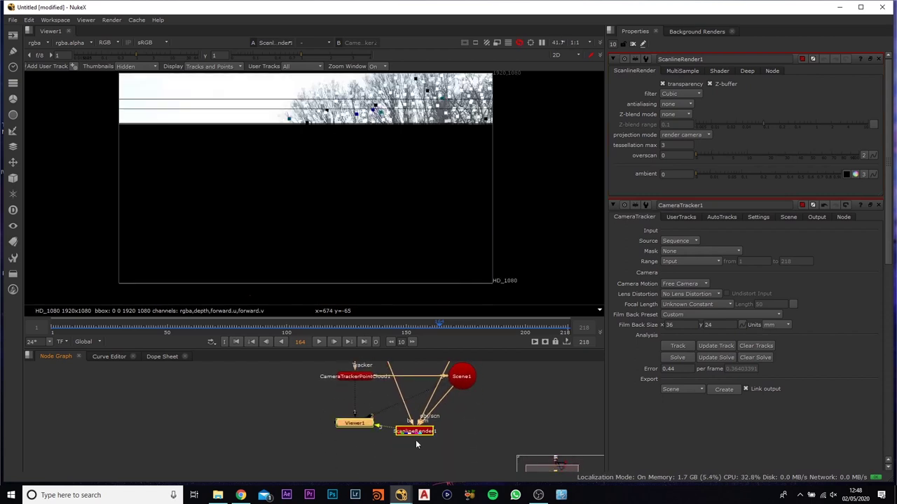
Step: Scrub to frame 191 to check the render and move Viewer1 to the bottom
left_click_drag(333, 327, 544, 327)
left_click_drag(479, 318, 513, 331)
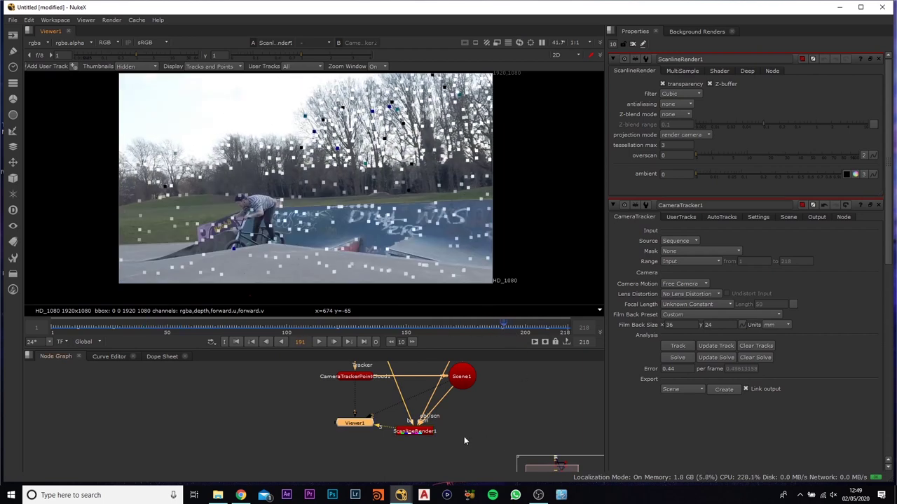
left_click_drag(341, 419, 361, 456)
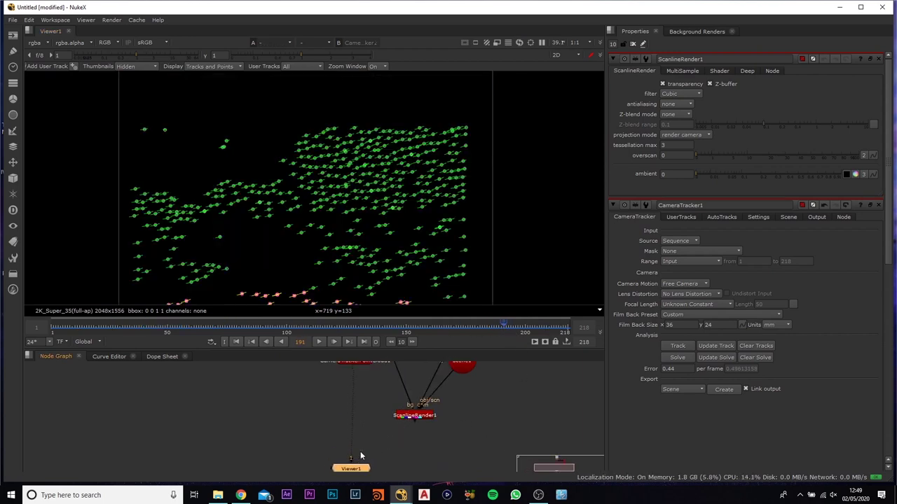
Step: Show ScanlineRender1 in the viewer and move it under Viewer1
left_click(416, 418)
key("1")
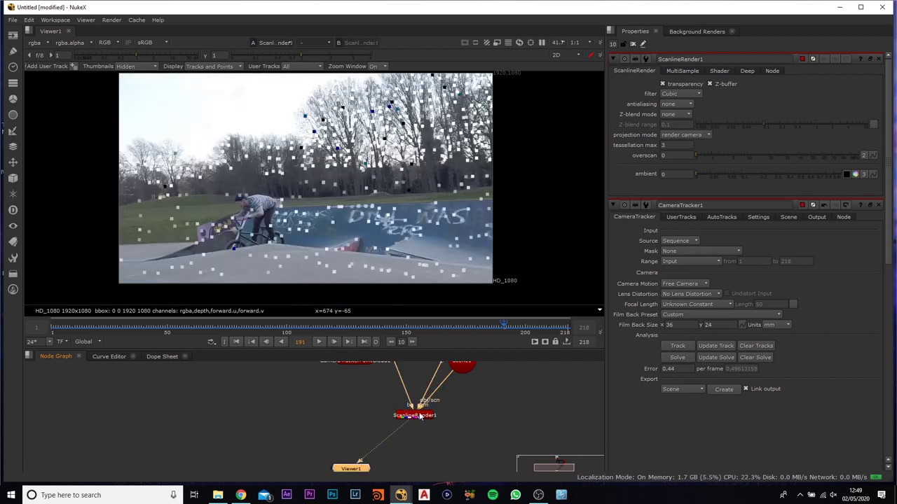
left_click_drag(417, 417, 355, 420)
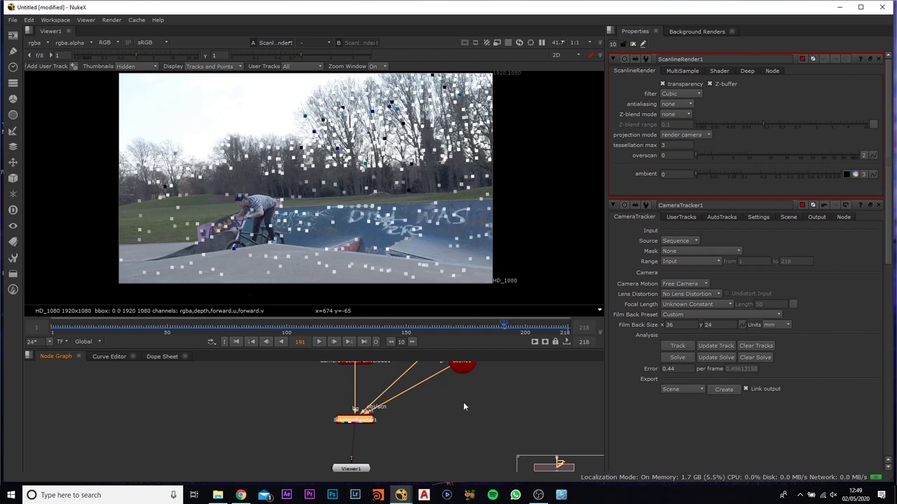
middle_click_drag(463, 402, 465, 414)
Step: Create a WriteGeo node and connect its input to Scene1
key("Tab")
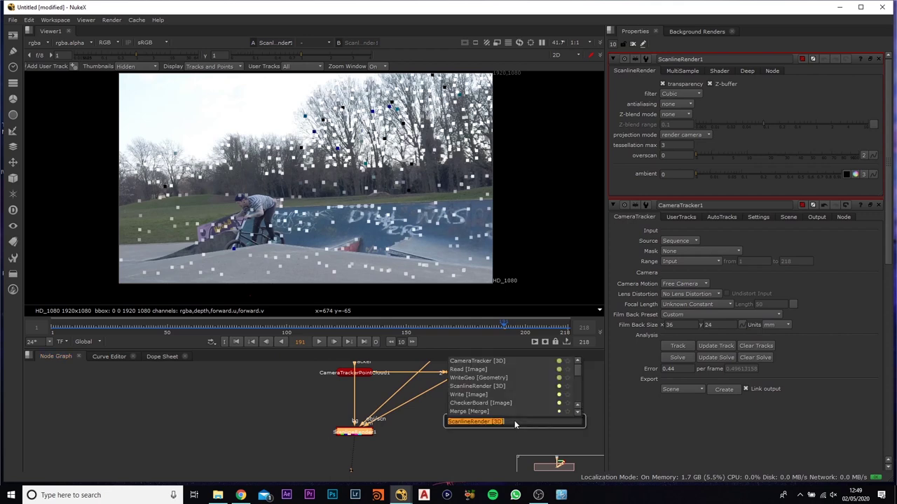
type("write")
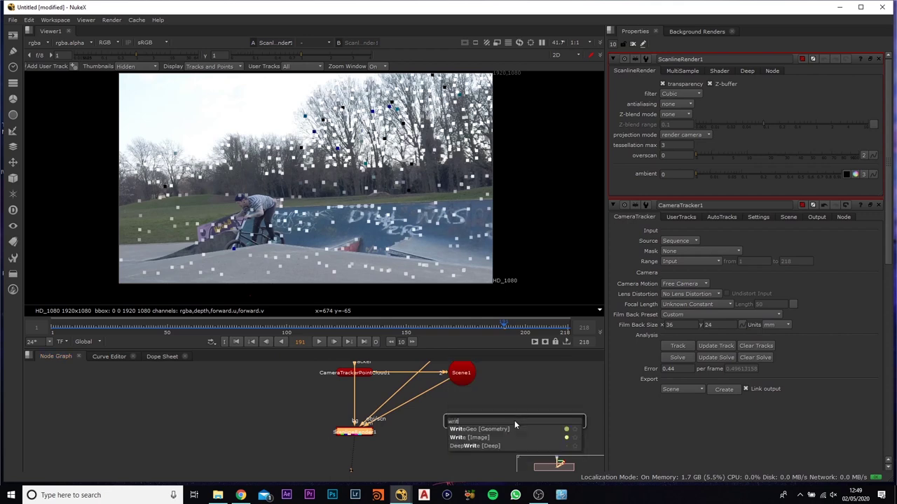
type("ge")
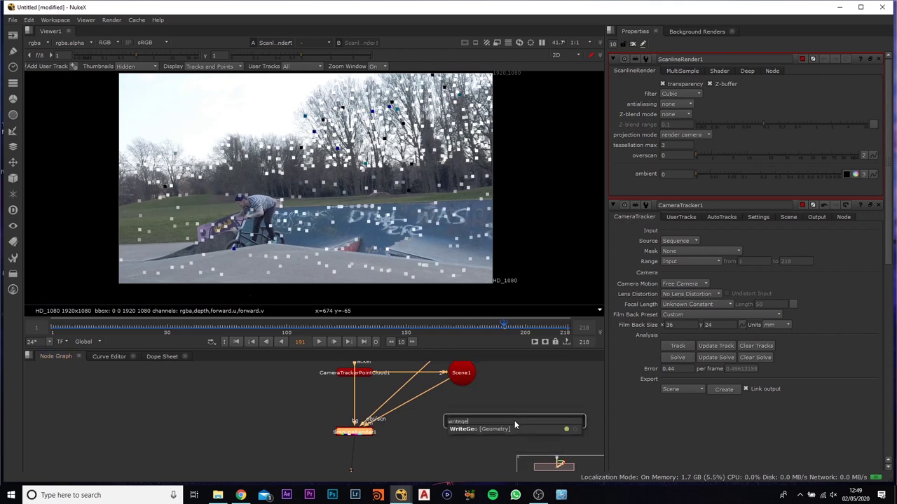
key("Return")
left_click(371, 431)
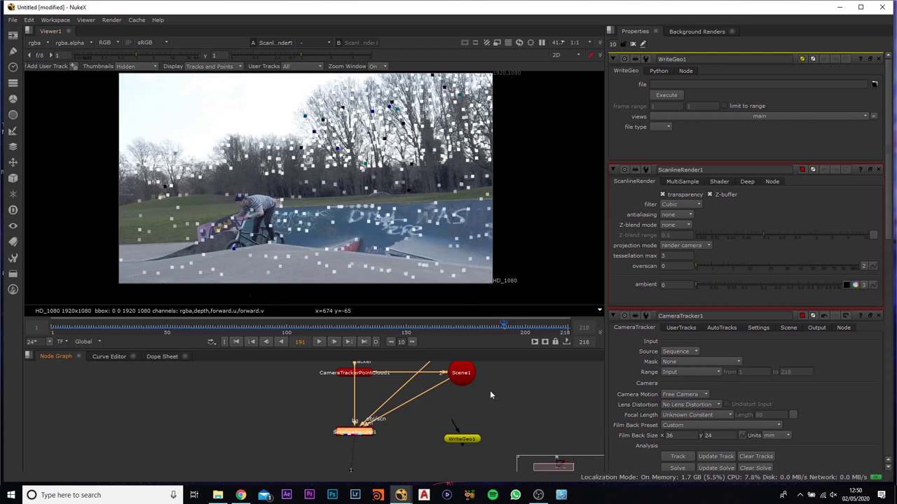
left_click_drag(472, 381, 460, 375)
left_click_drag(464, 442, 463, 420)
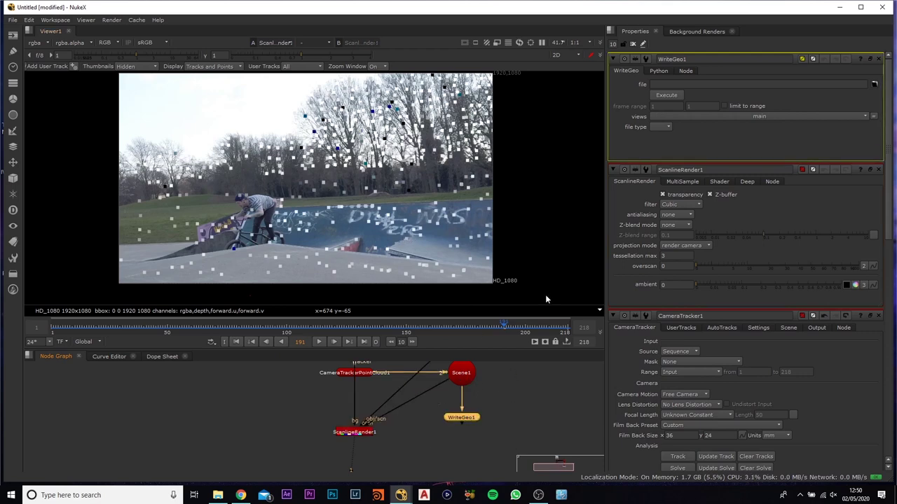
Step: Set WriteGeo1's file to Tracking.fbx inside a new Desktop folder named 'Tutorial Tracking'
left_click(874, 84)
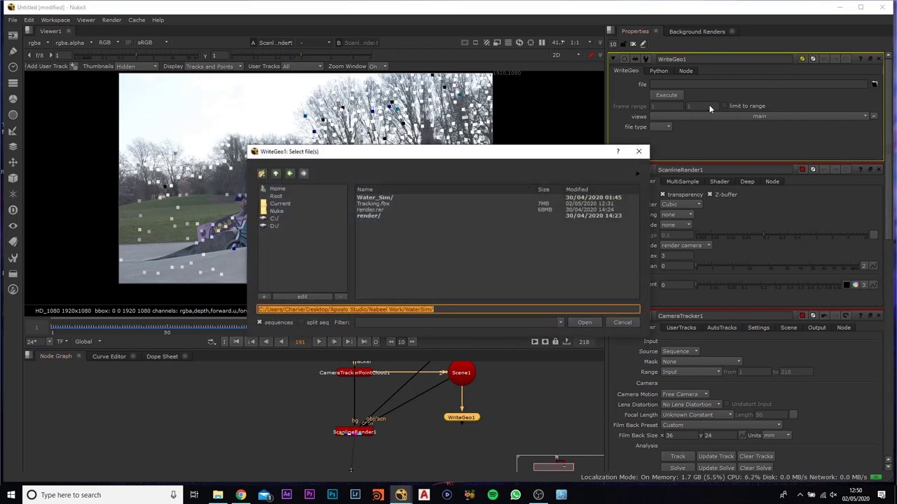
left_click(277, 189)
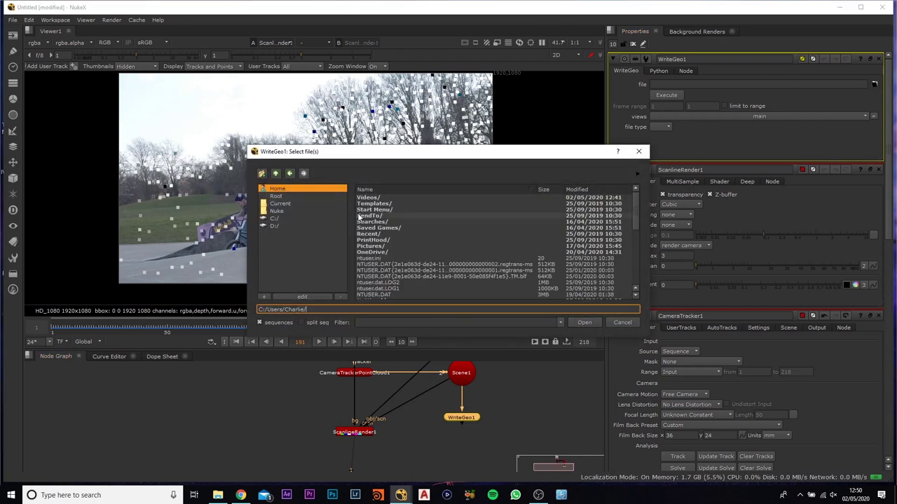
scroll(382, 236, "down", 10)
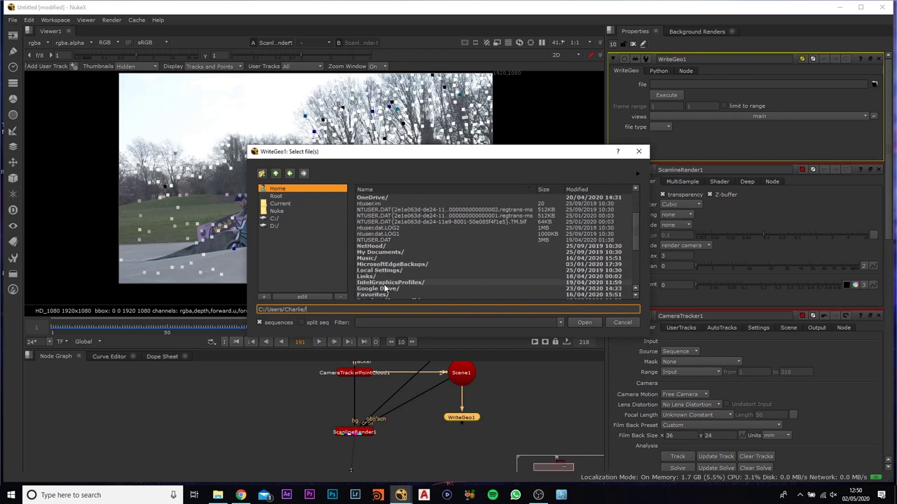
double_click(370, 240)
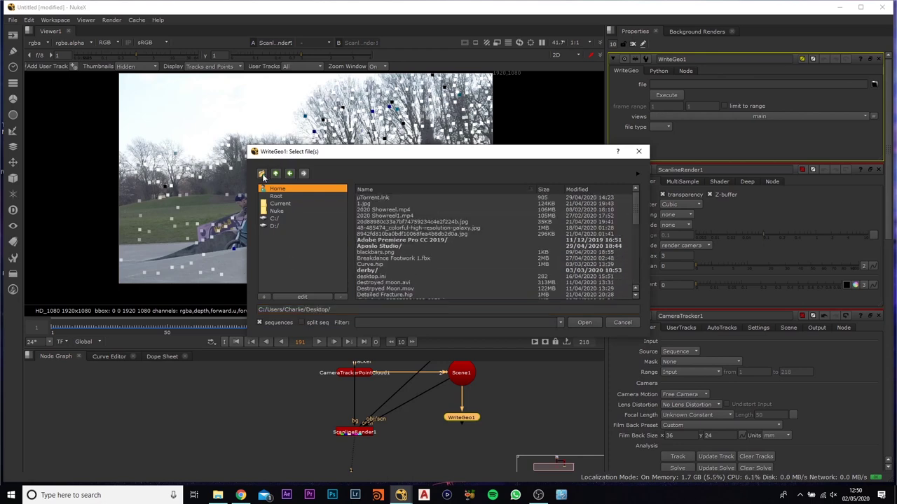
left_click(261, 173)
type("Tutorial Tracking")
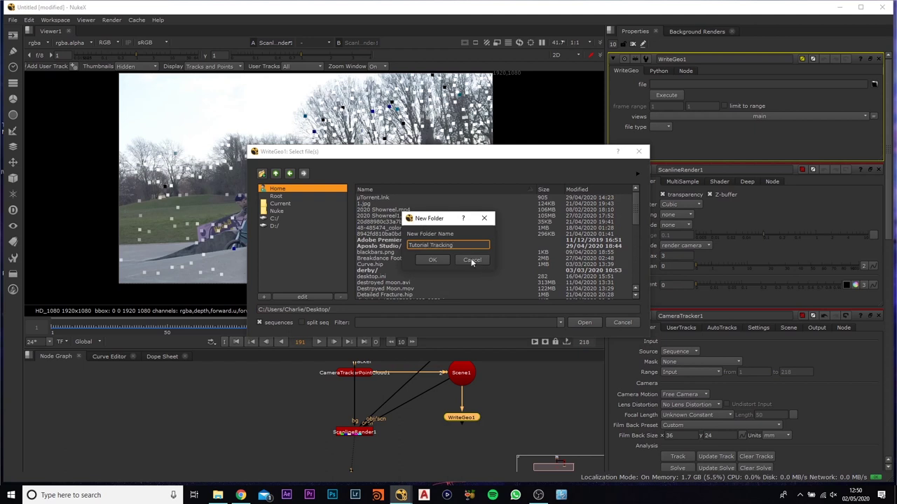
left_click(434, 259)
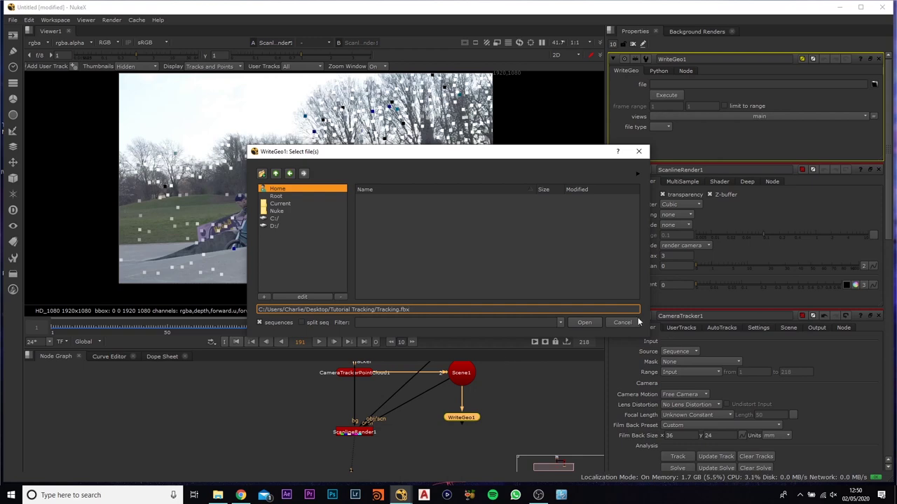
left_click(587, 322)
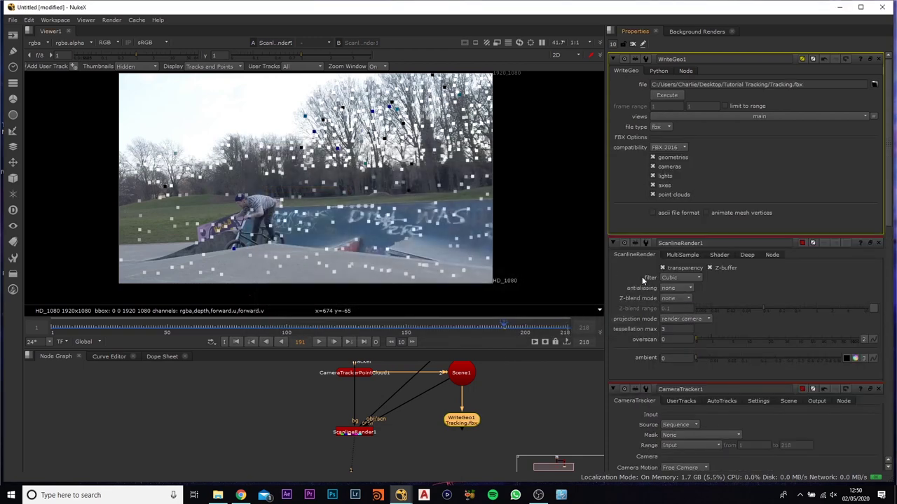
Step: Execute WriteGeo1 over frames 1–218 to write the FBX file
left_click(667, 95)
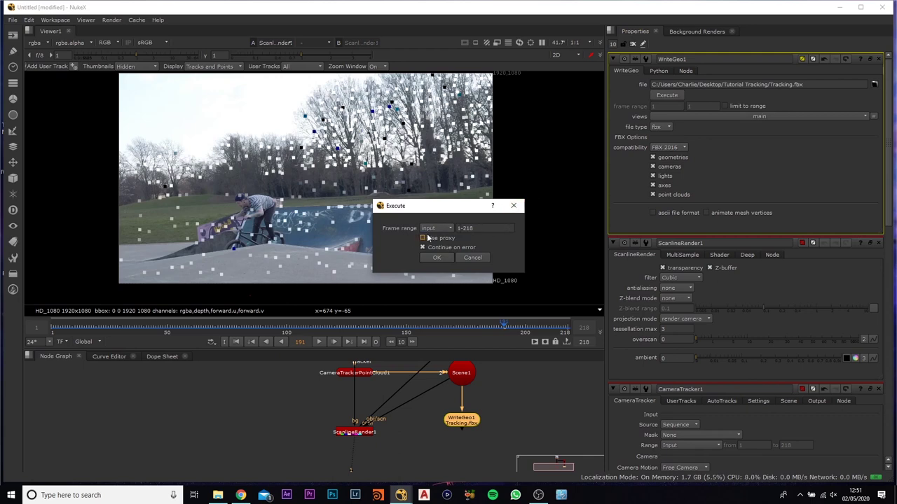
left_click_drag(448, 212, 431, 202)
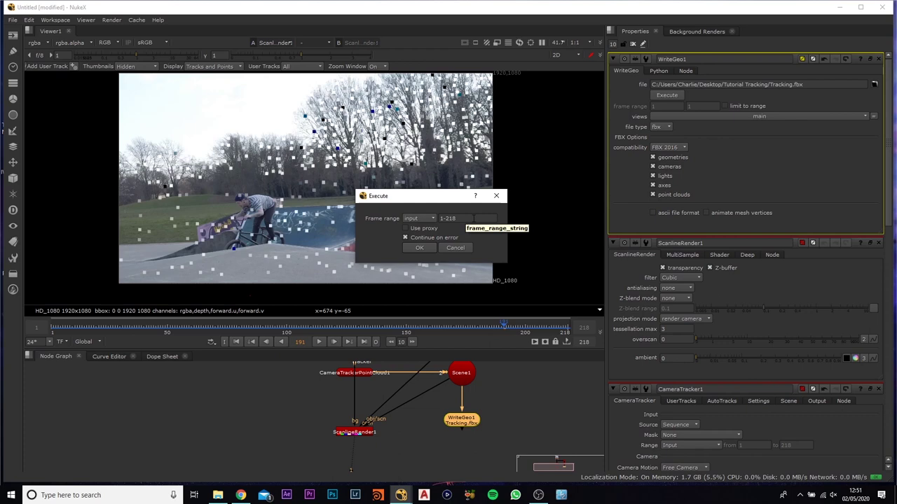
left_click(421, 248)
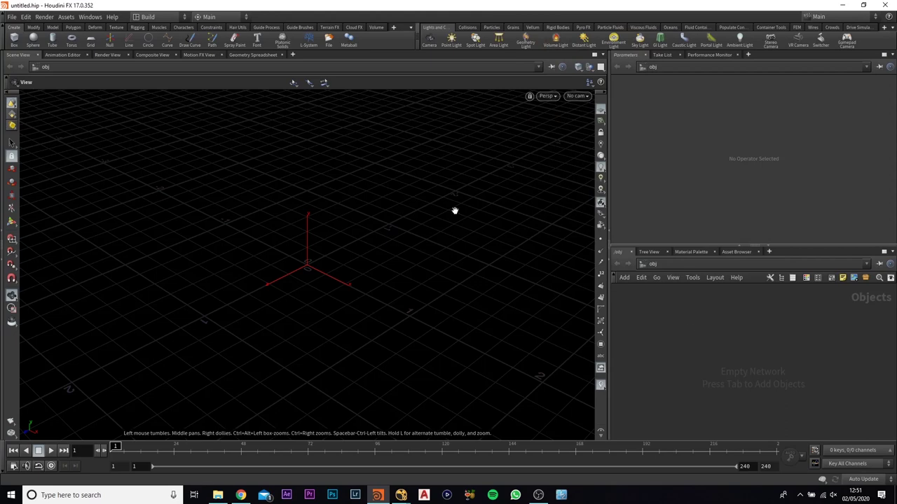
Step: Choose Filmbox FBX import and select Desktop/Tutorial Tracking/Tracking.fbx as the file
left_click(12, 17)
mouse_move(56, 175)
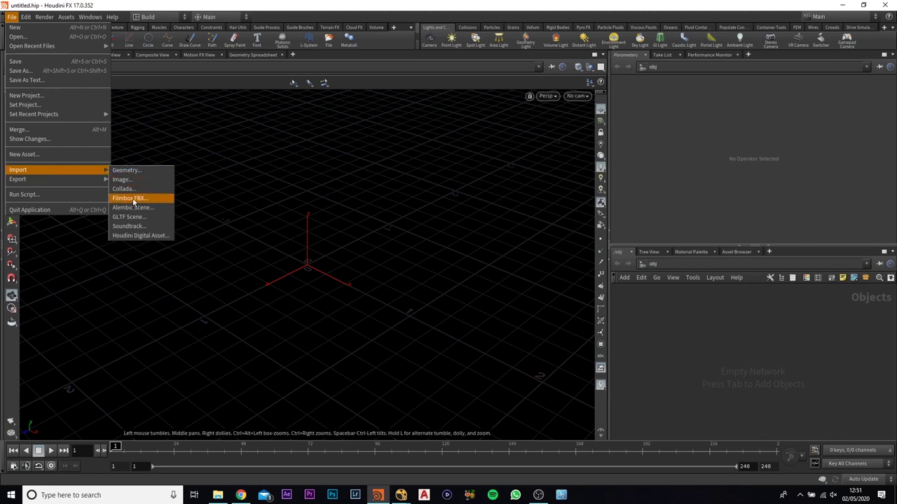
left_click(133, 201)
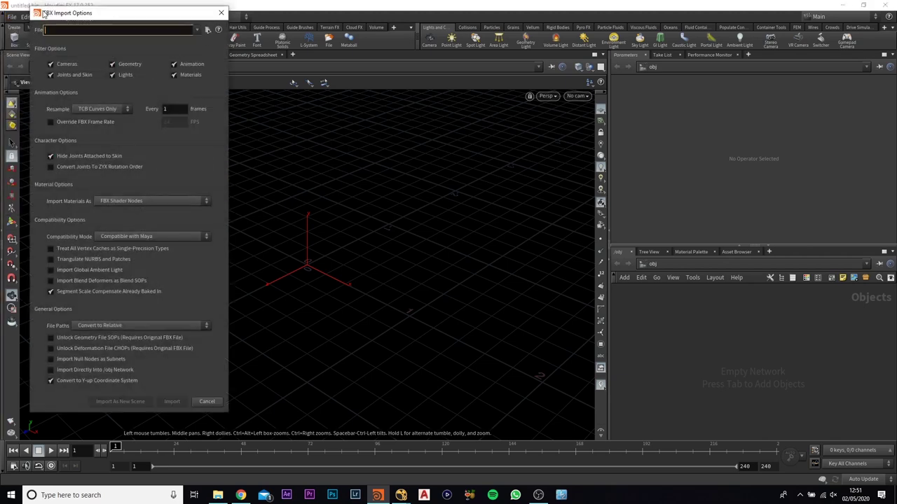
left_click_drag(116, 15, 299, 13)
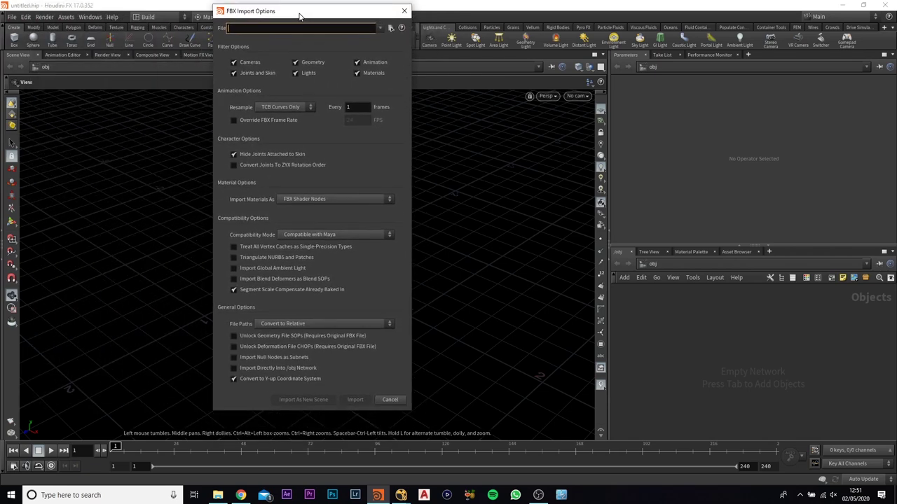
left_click(390, 29)
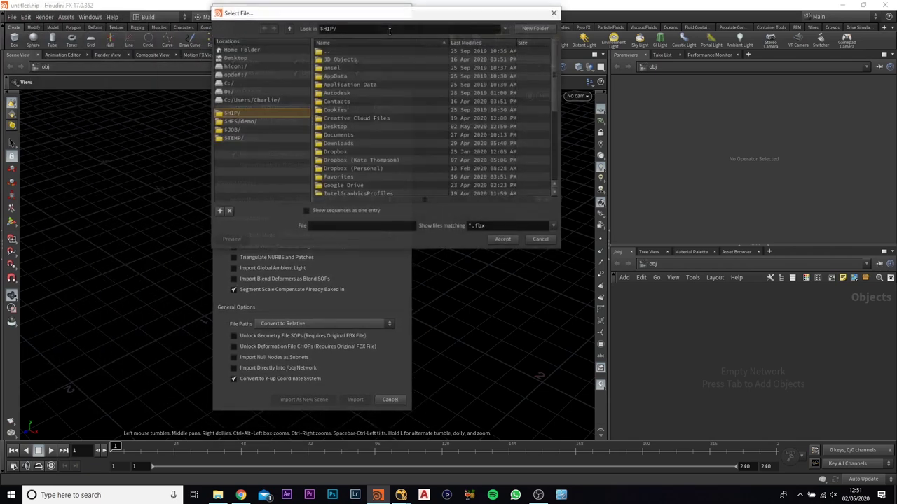
left_click(250, 59)
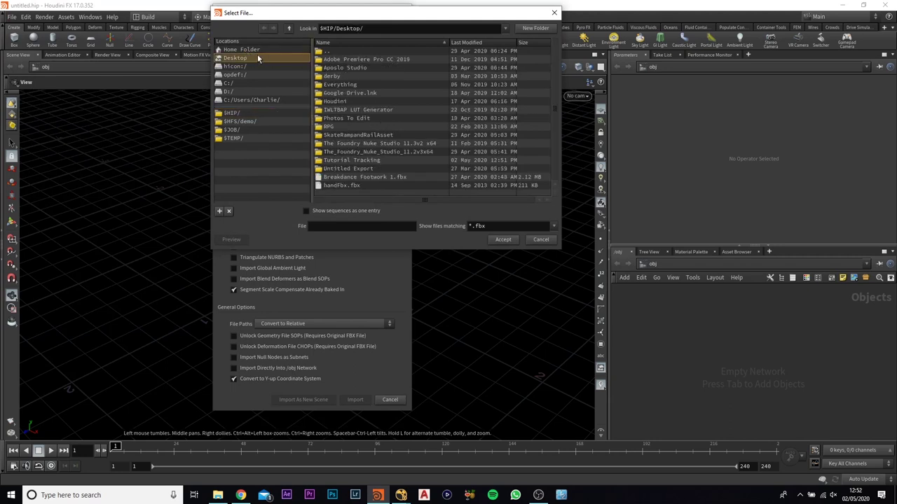
double_click(344, 161)
left_click(353, 60)
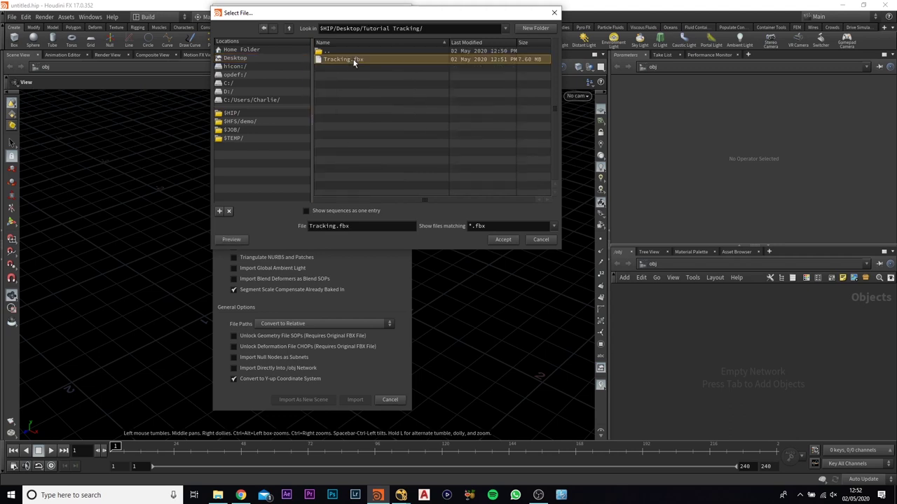
left_click(503, 239)
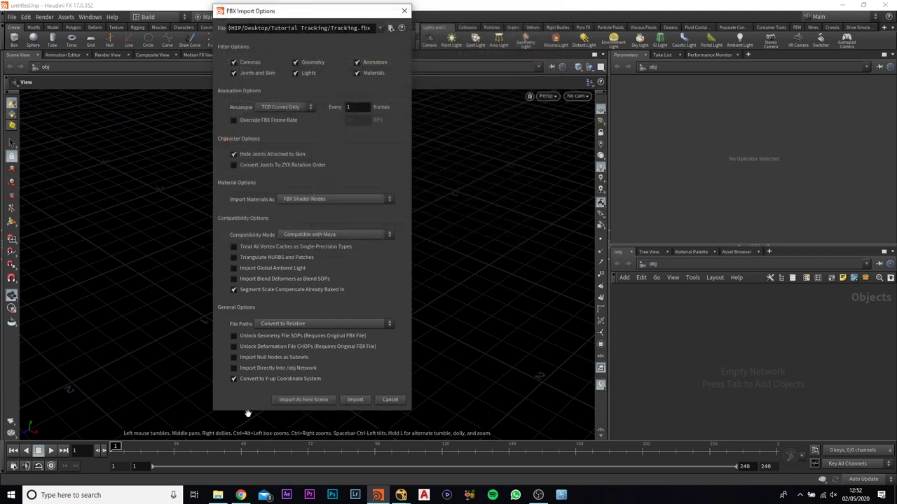
Step: Import the FBX, reposition the Tracking_fbx node and inspect the point cloud side-on
left_click(356, 400)
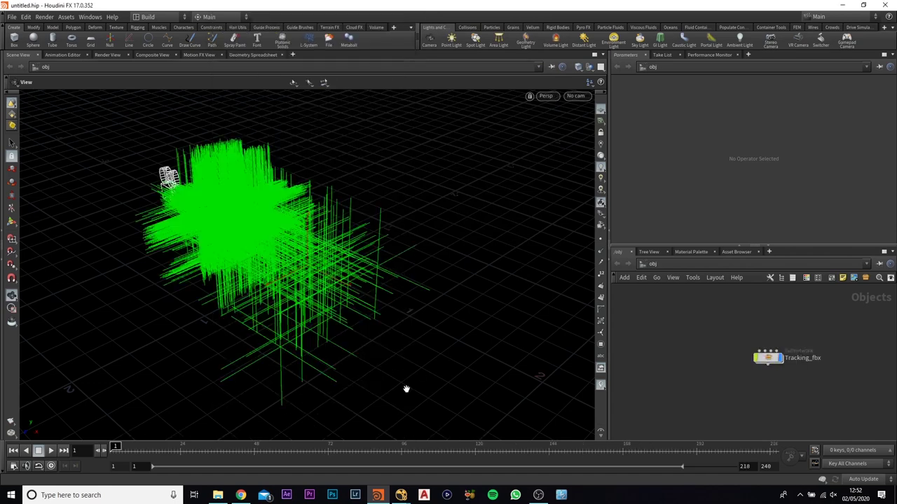
left_click_drag(767, 359, 685, 348)
left_click_drag(650, 309, 804, 389)
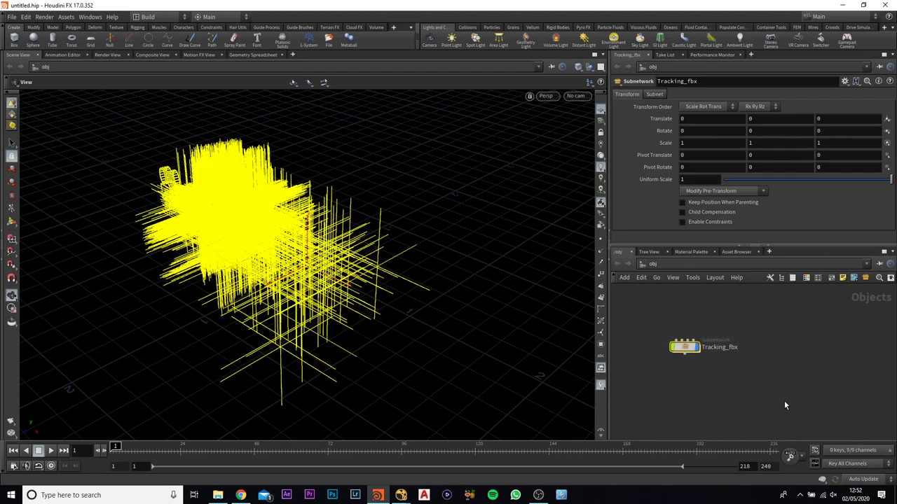
left_click_drag(235, 193, 314, 176)
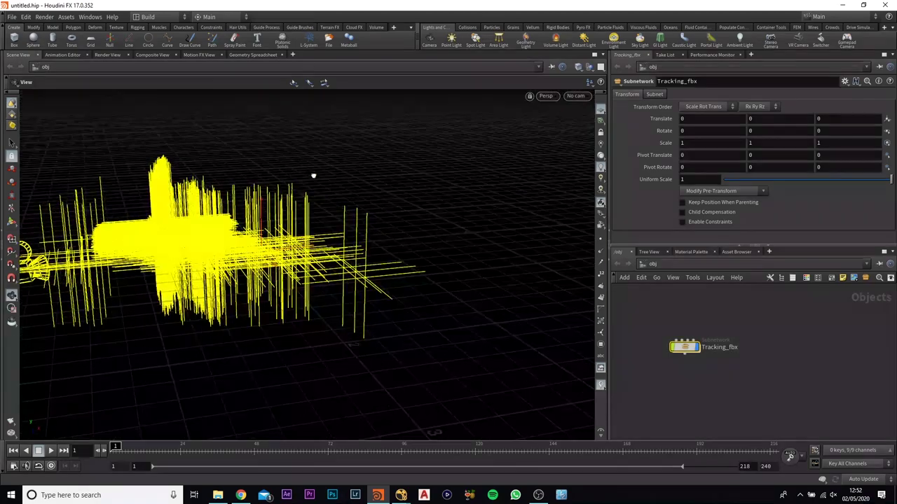
left_click_drag(246, 222, 301, 238)
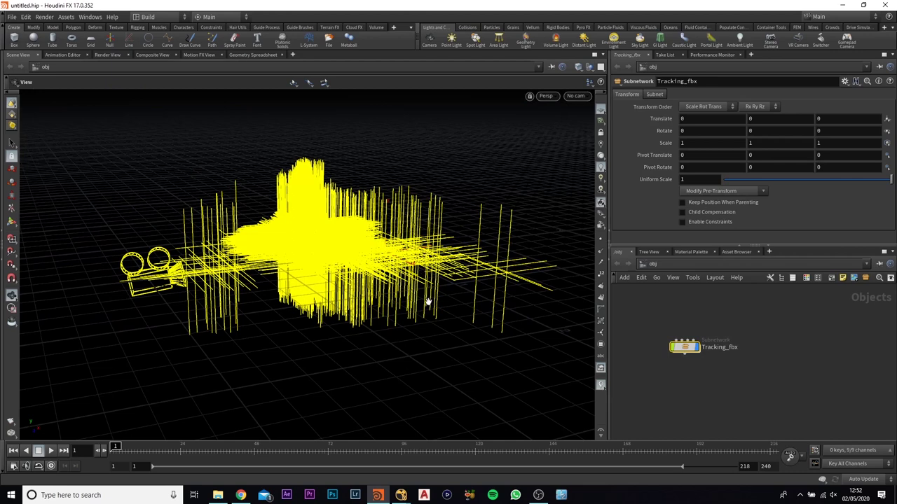
left_click(706, 386)
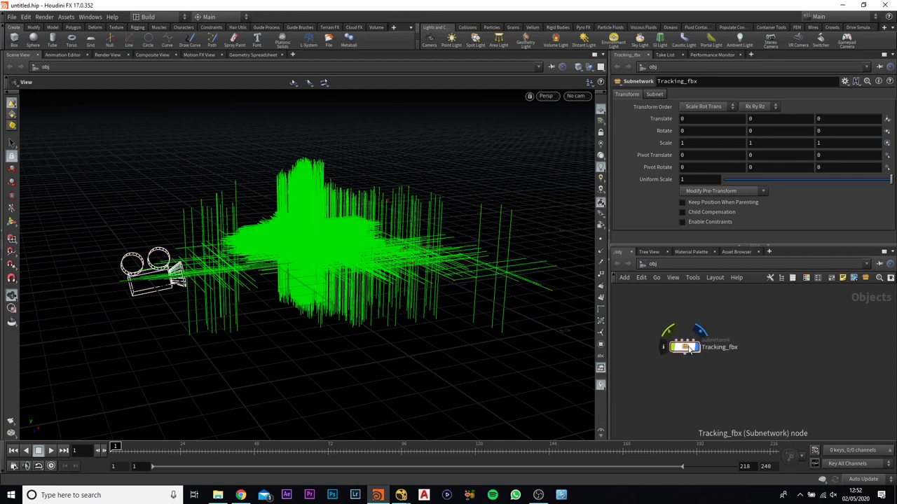
Step: Go inside the Tracking_fbx network and move Camera1 aside from the locators
double_click(688, 348)
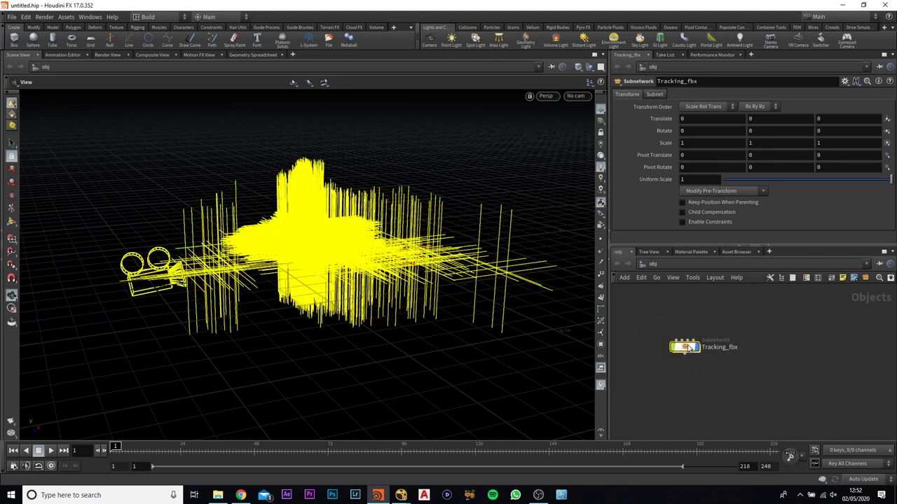
left_click_drag(643, 316, 871, 413)
scroll(697, 333, "down", 3)
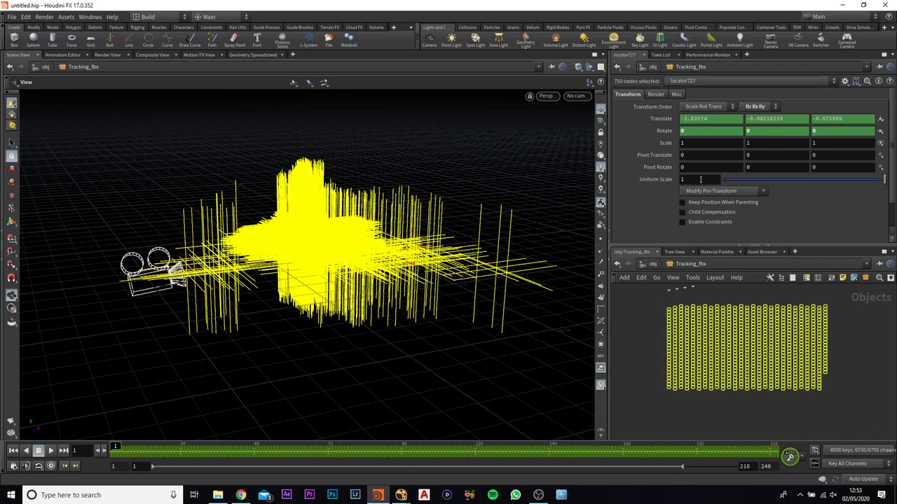
Step: Give the selected locators a Uniform Scale of 0.01, then deselect them
left_click(701, 179)
type("0.01")
key("Return")
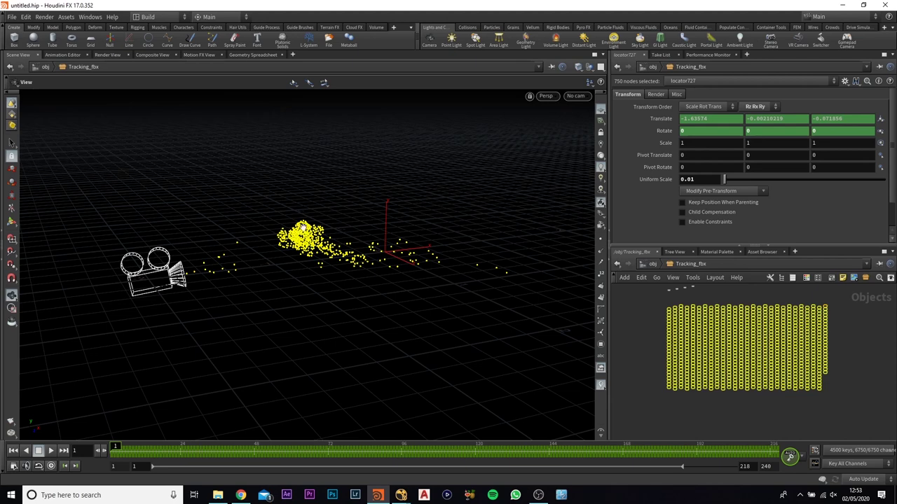
left_click(647, 404)
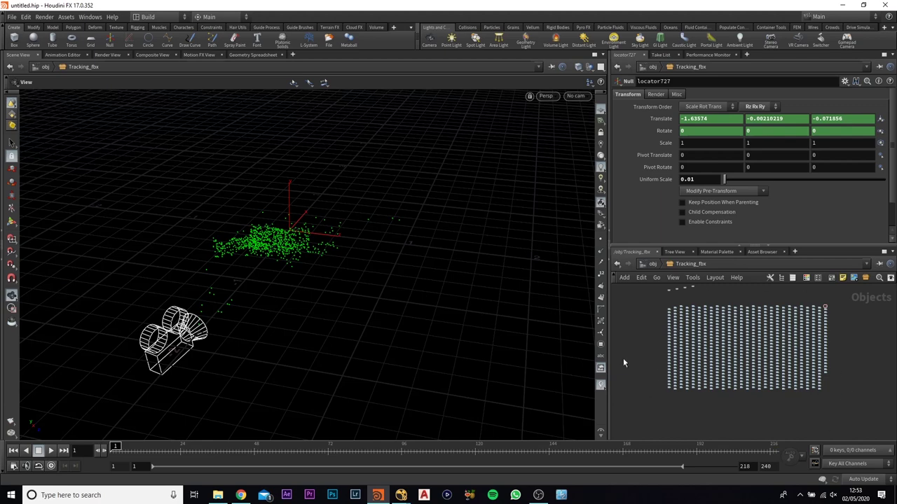
Step: Box-select and delete the lower 400 locator nodes
left_click_drag(647, 412, 868, 348)
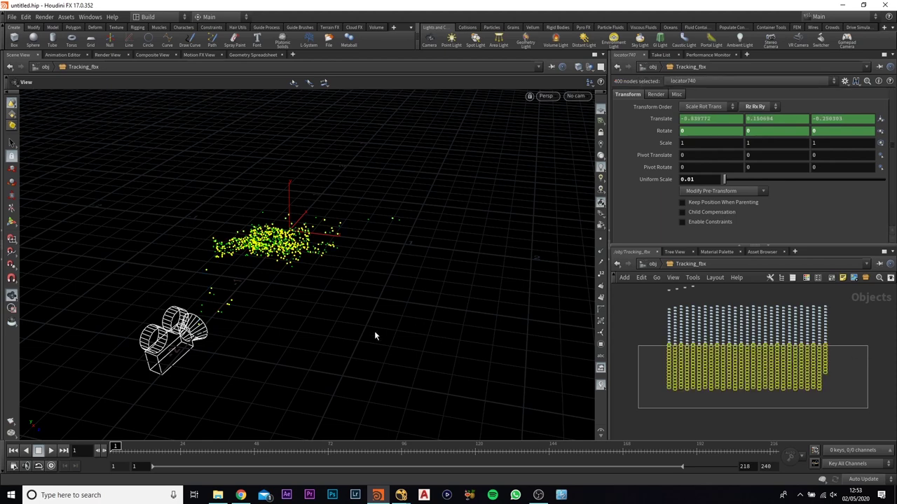
scroll(241, 281, "up", 3)
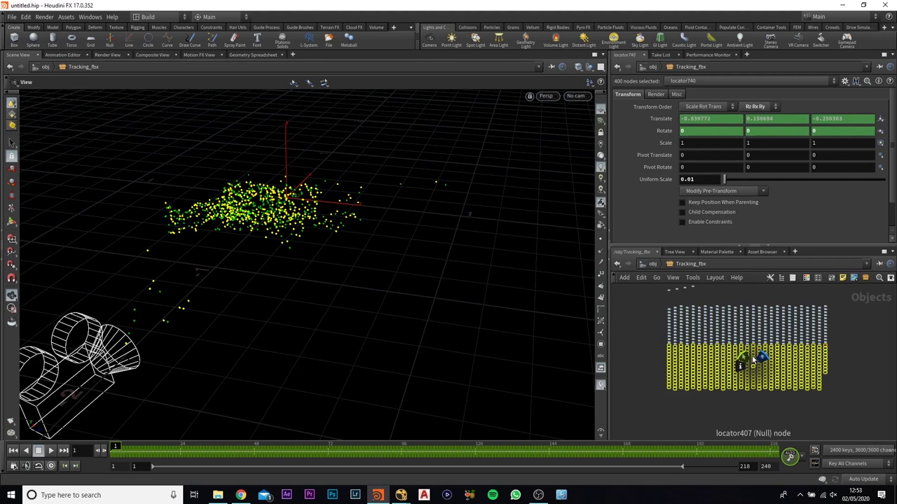
key("Delete")
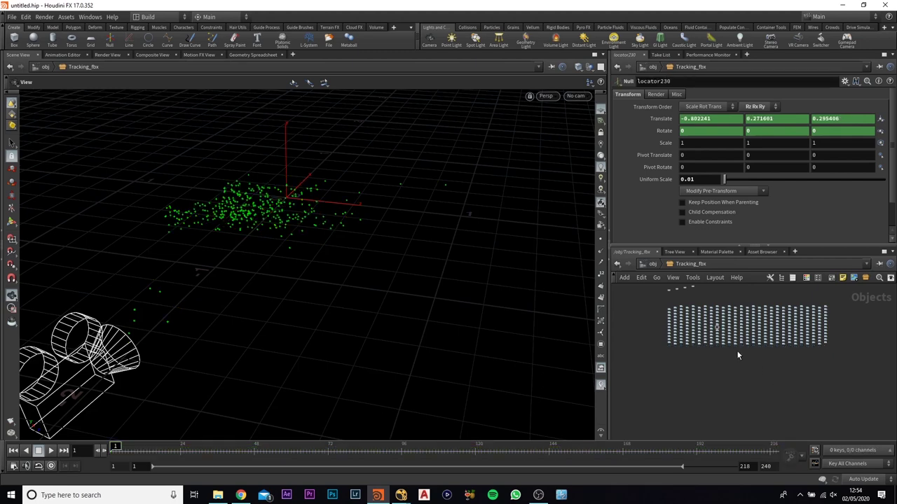
middle_click_drag(666, 350, 711, 407)
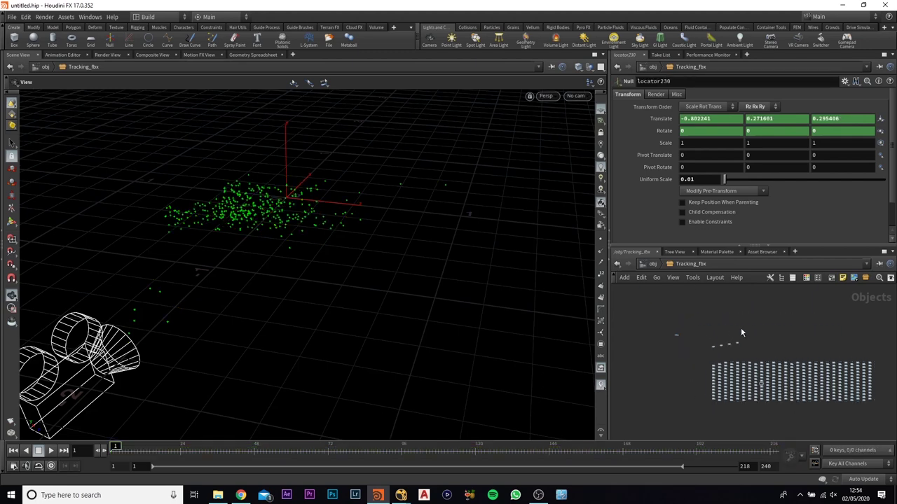
Step: Look through Tracking_fbx/Camera1, scrub the tracked motion, and frame the Camera1 node
left_click(575, 96)
left_click(595, 138)
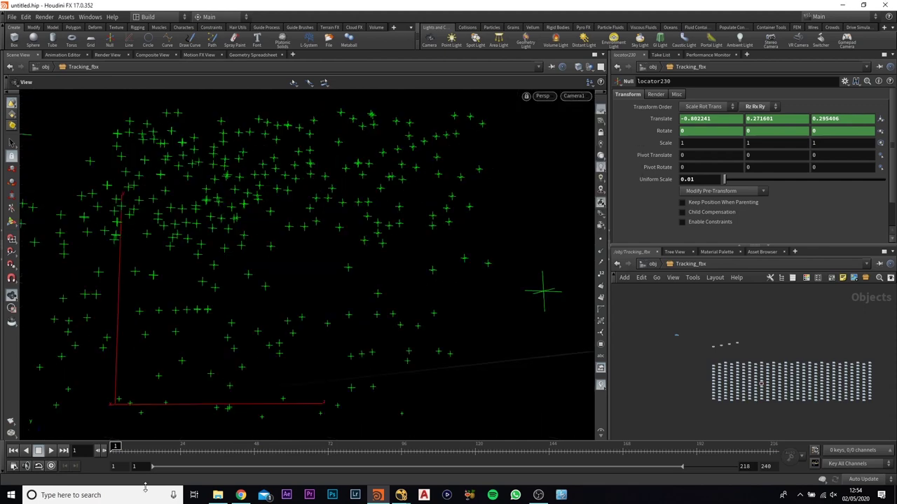
left_click_drag(164, 451, 758, 350)
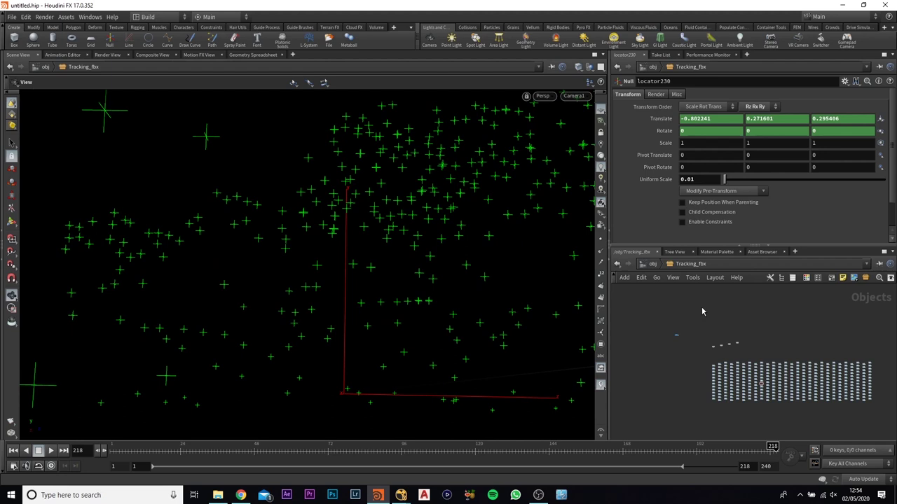
left_click_drag(702, 311, 659, 356)
key("f")
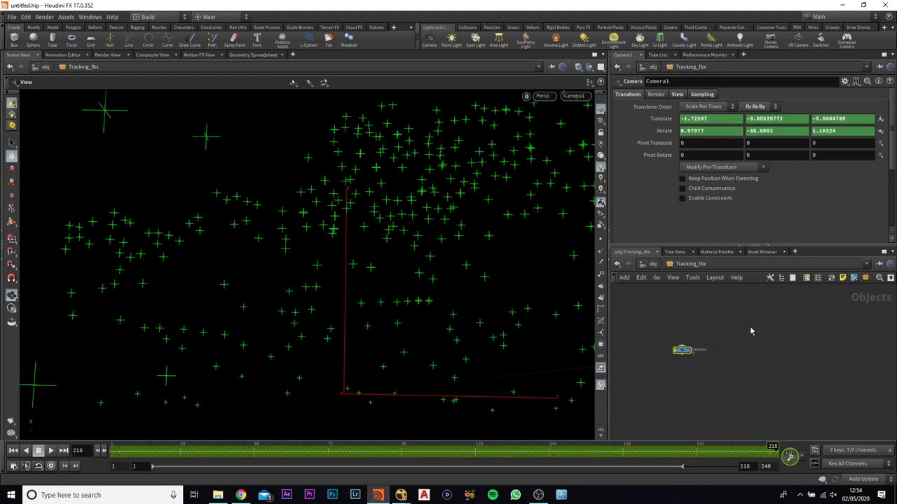
Step: Load the skatepark footage sequence as Camera1's View-tab background image
left_click(677, 94)
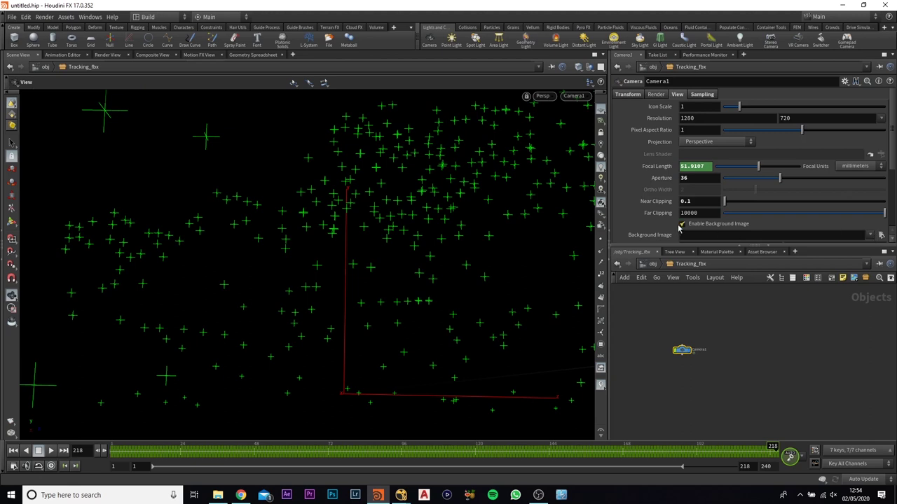
scroll(678, 229, "down", 2)
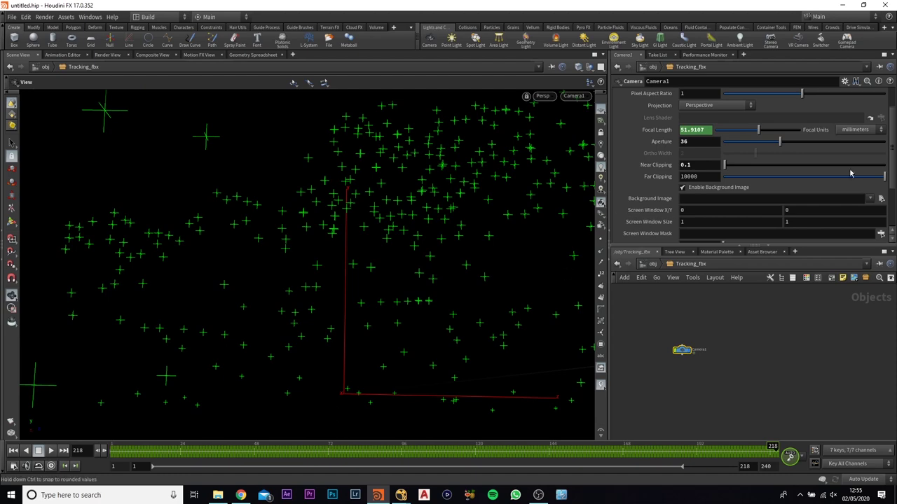
left_click(881, 198)
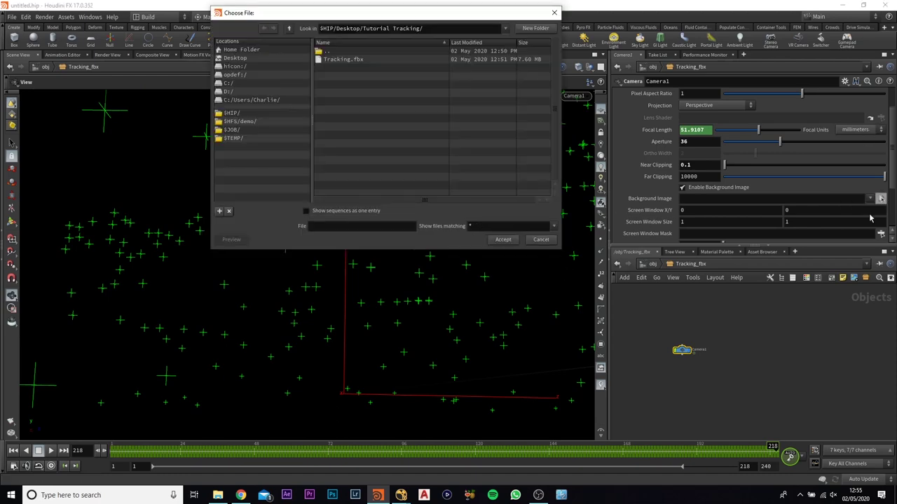
double_click(383, 50)
left_click_drag(599, 463, 438, 459)
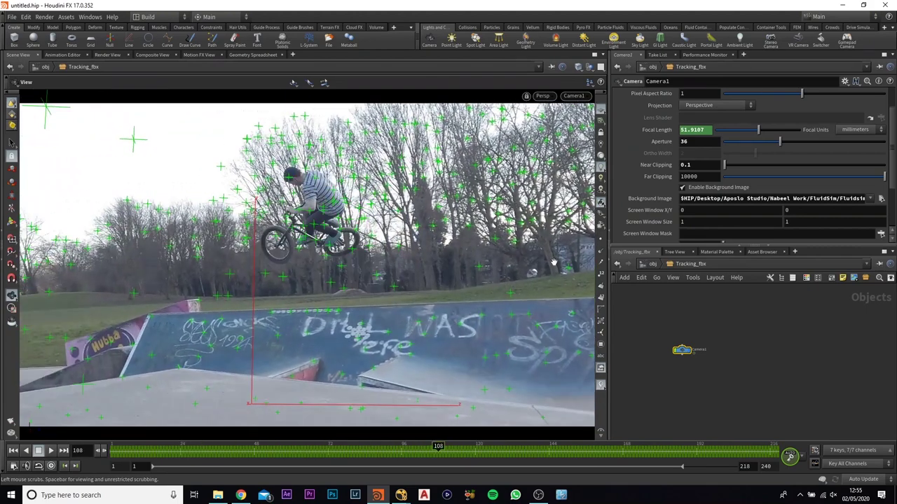
Step: Return to obj level, jump to frame 218 and scrub to check track alignment
left_click(653, 264)
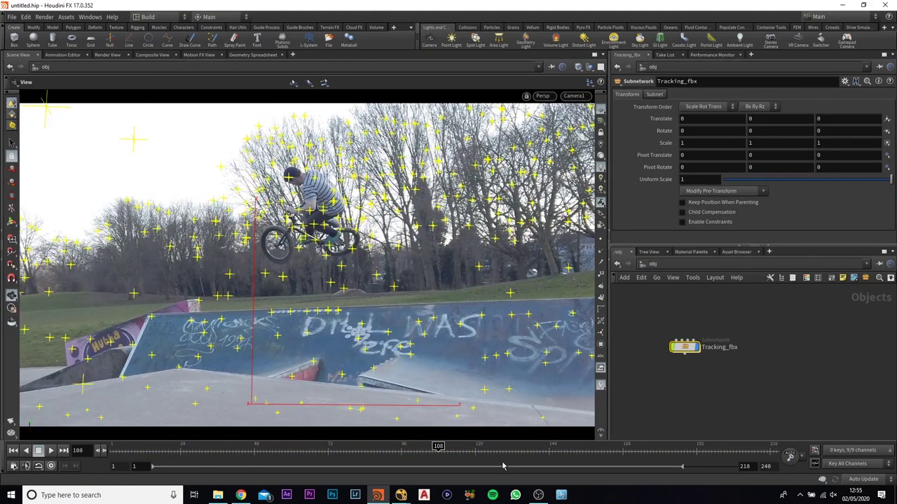
left_click(800, 447)
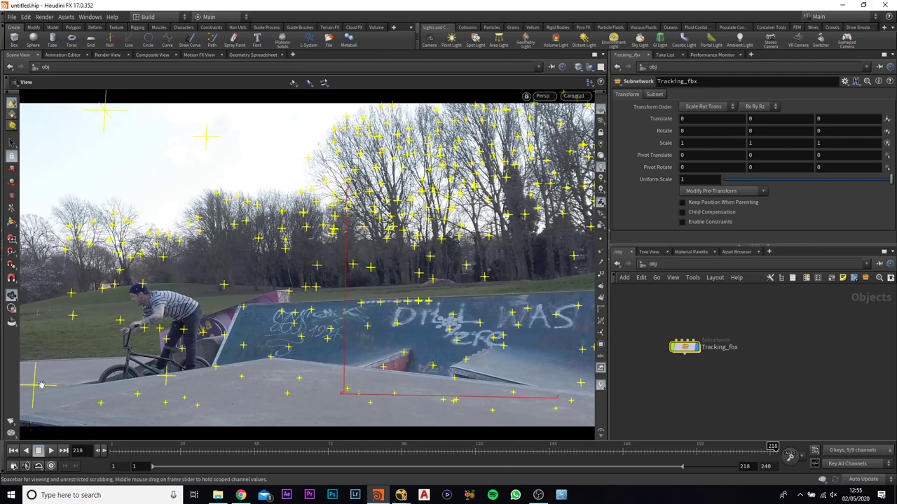
left_click_drag(567, 445, 742, 459)
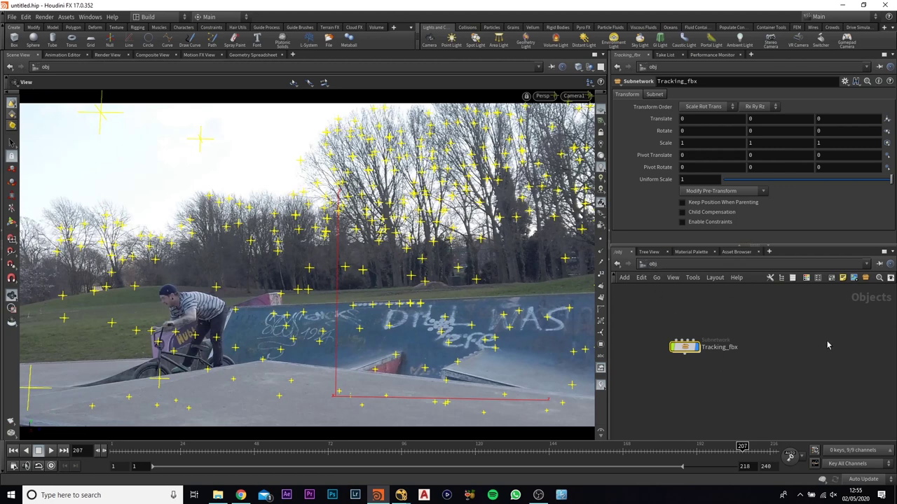
Step: Add a Test Geometry: Crag node to the object network
key("Tab")
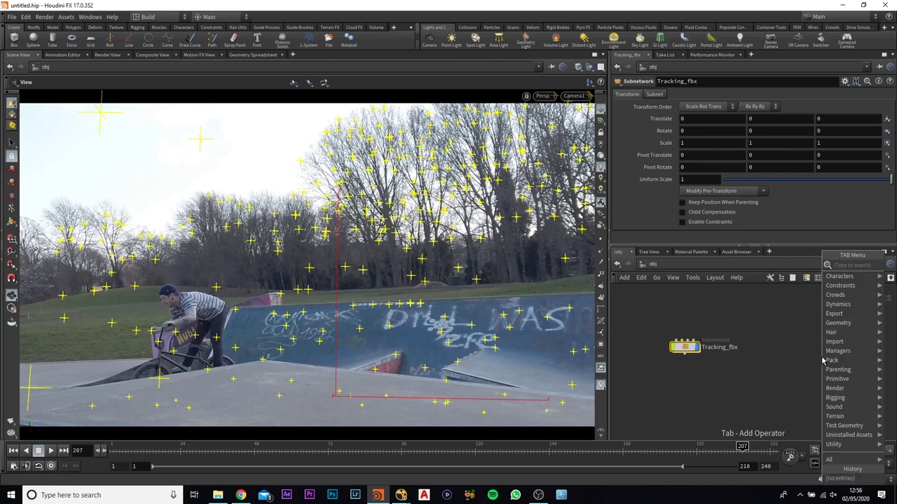
type("test")
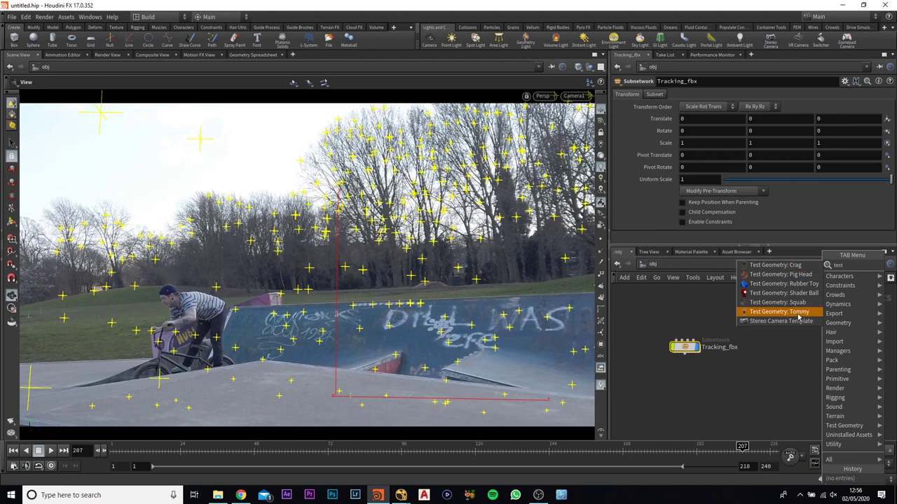
left_click(783, 265)
left_click(740, 417)
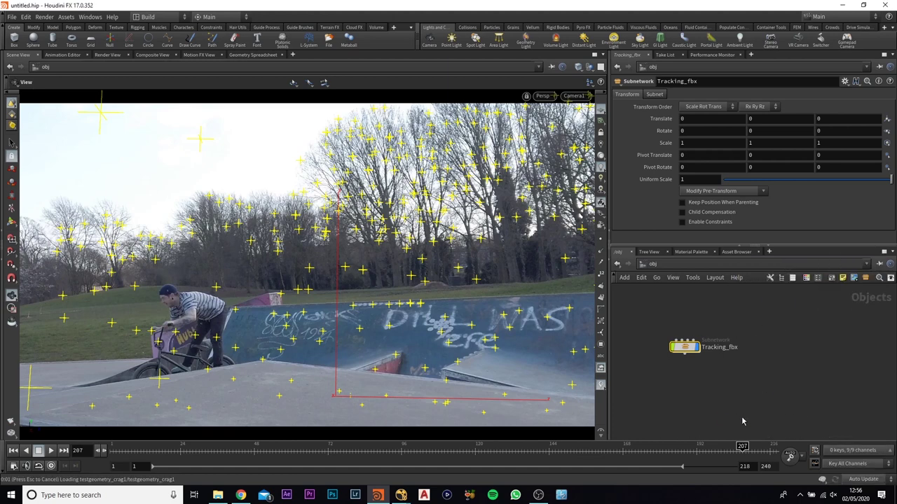
left_click_drag(743, 420, 781, 382)
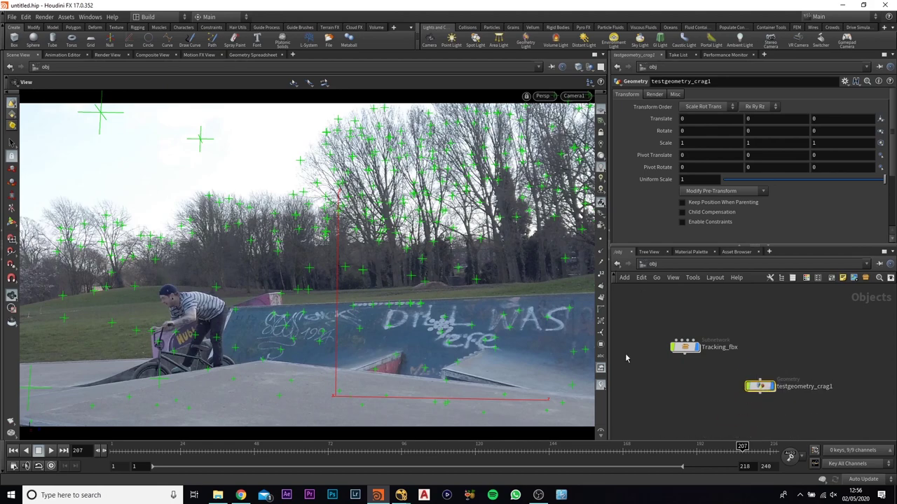
scroll(378, 335, "down", 8)
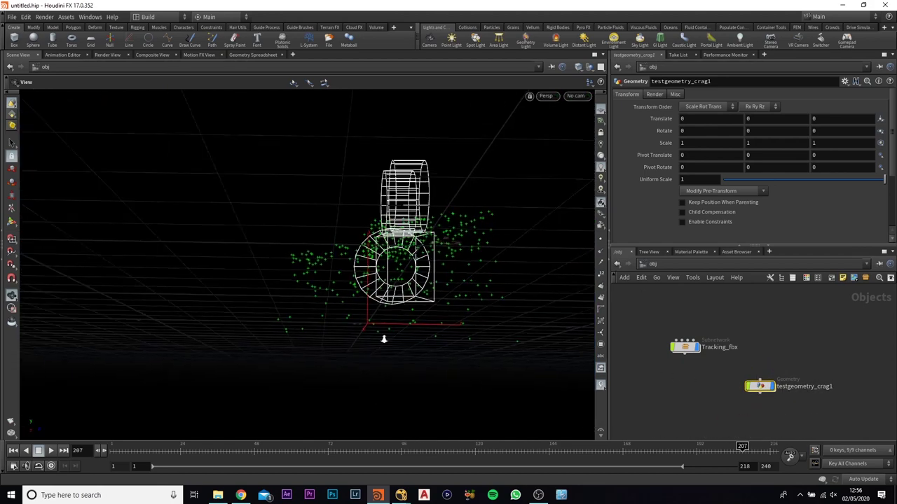
left_click_drag(341, 322, 546, 266)
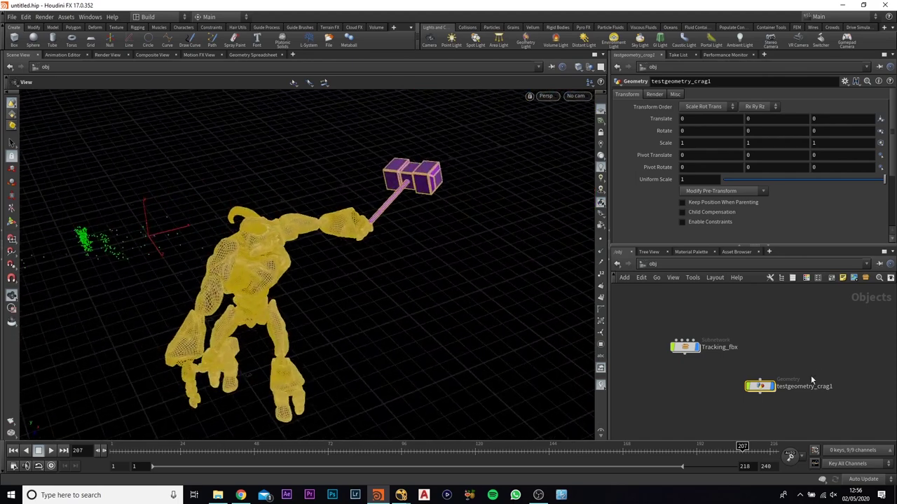
Step: Set the Crag's Uniform Scale to 0.1
double_click(700, 180)
type("0.1")
key("Return")
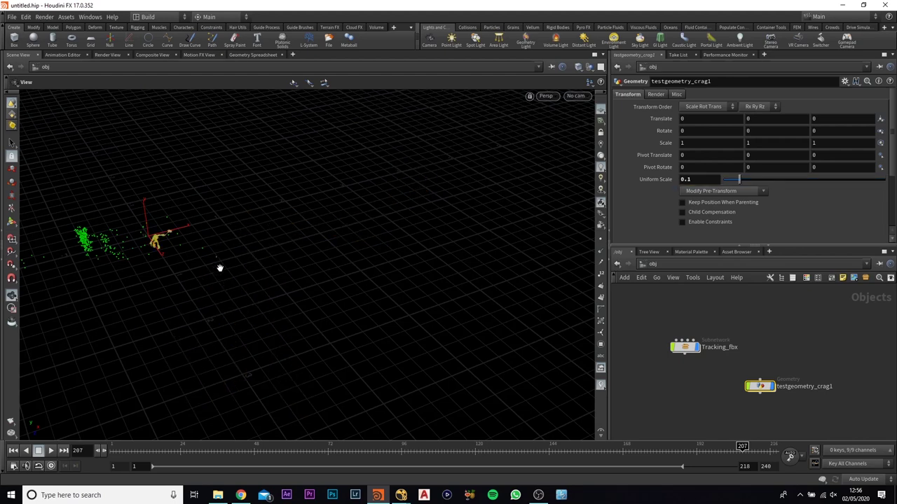
left_click_drag(190, 208, 292, 239, "alt")
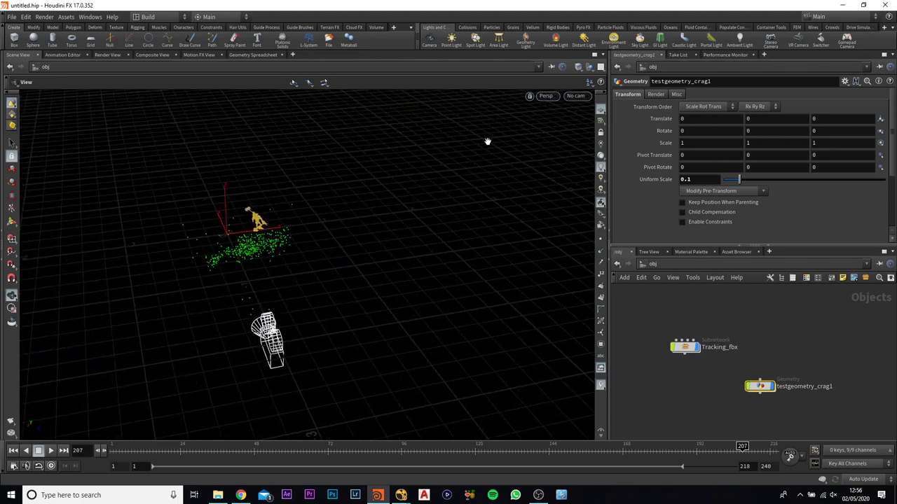
Step: View through Tracking_fbx/Camera1, then scrub and play the shot to confirm the Crag stays planted on the ramp
left_click(576, 96)
left_click(606, 140)
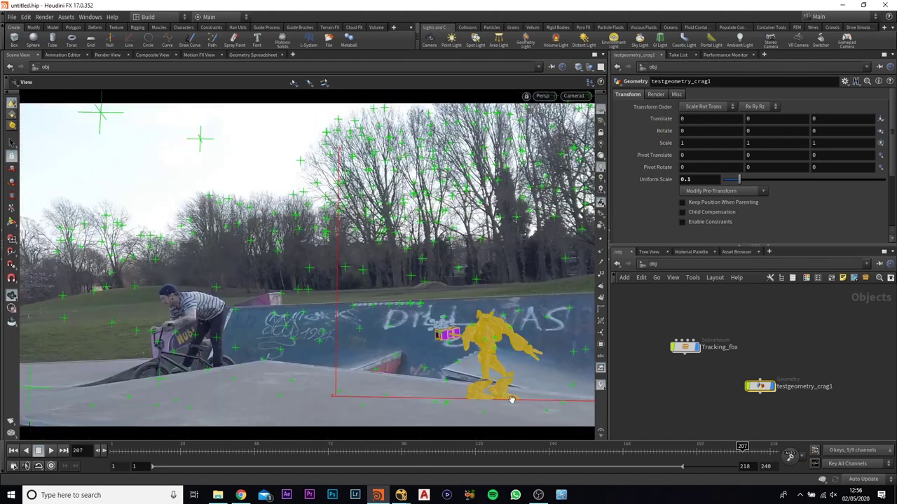
left_click(178, 449)
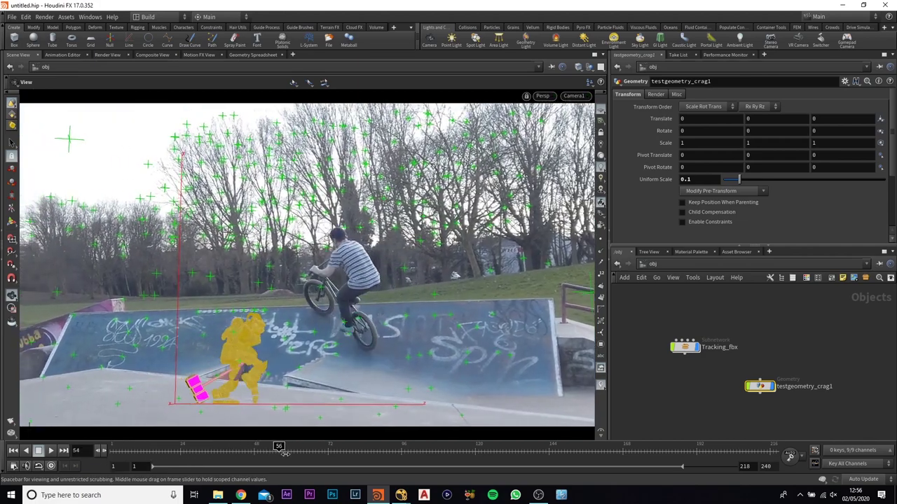
mouse_move(335, 462)
left_mouse_down()
mouse_move(235, 456)
mouse_move(330, 454)
left_mouse_up()
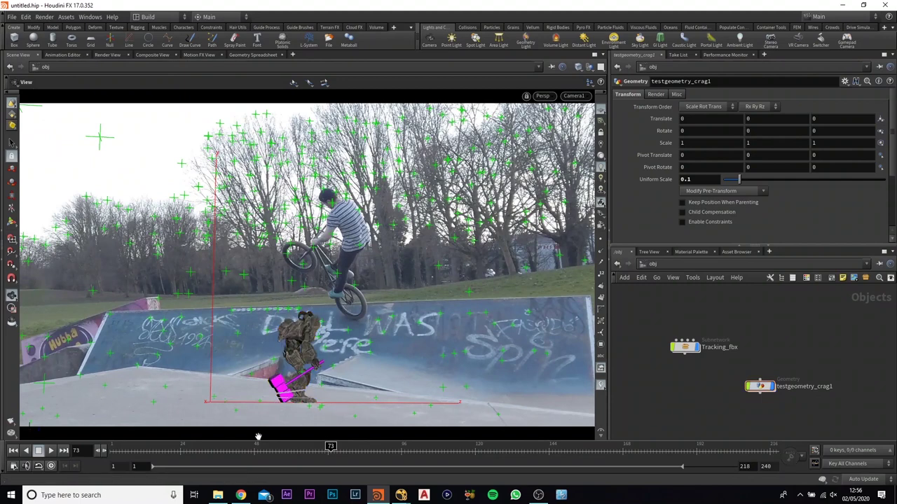
left_click_drag(371, 461, 66, 468)
left_click(50, 451)
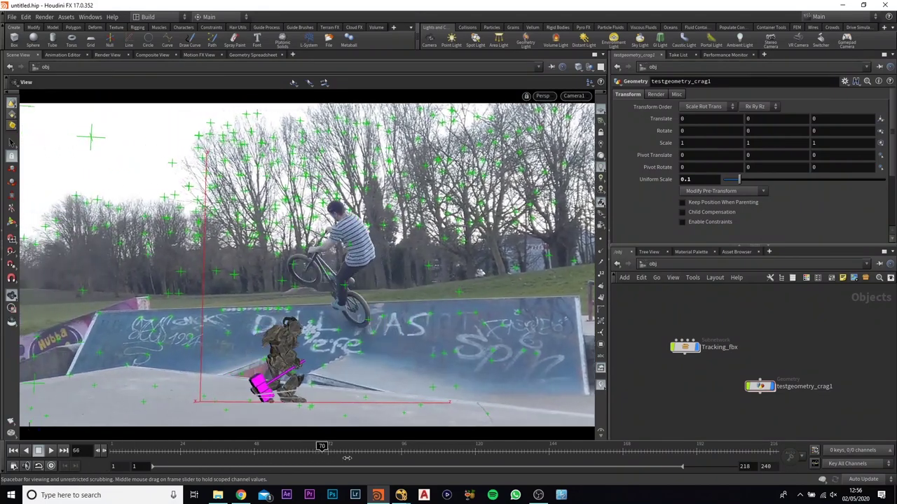